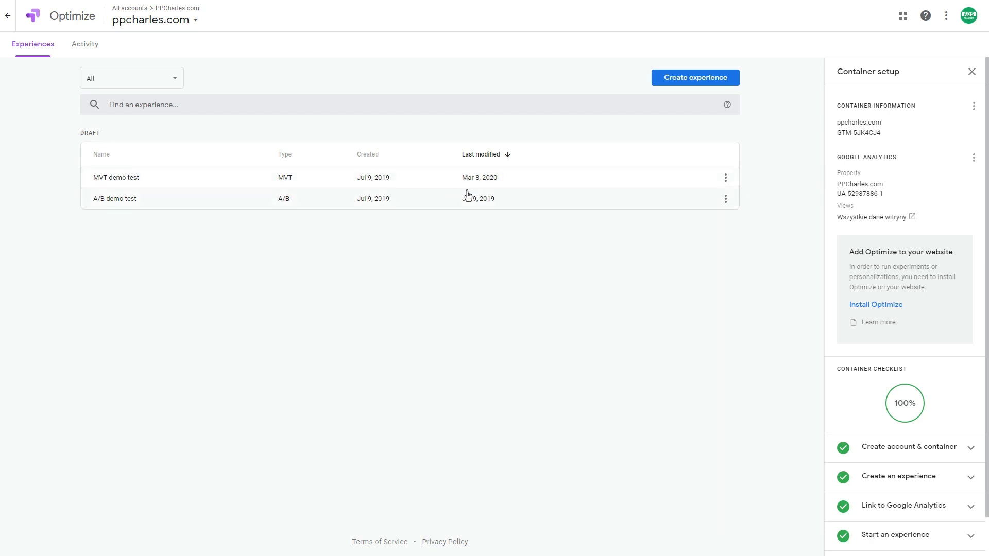
- Start a new experience named 'MVT - BTN color-text'
click(691, 82)
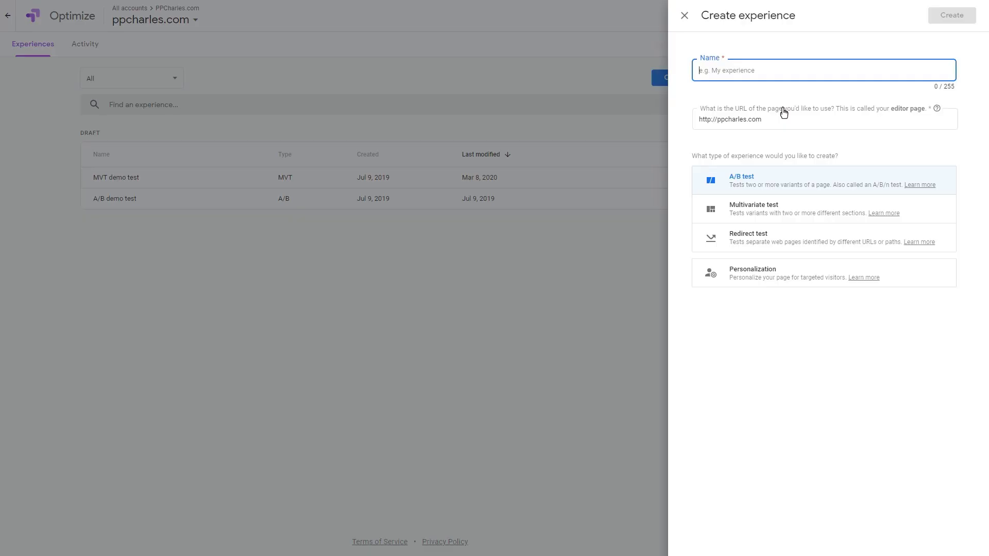
text(MVT -)
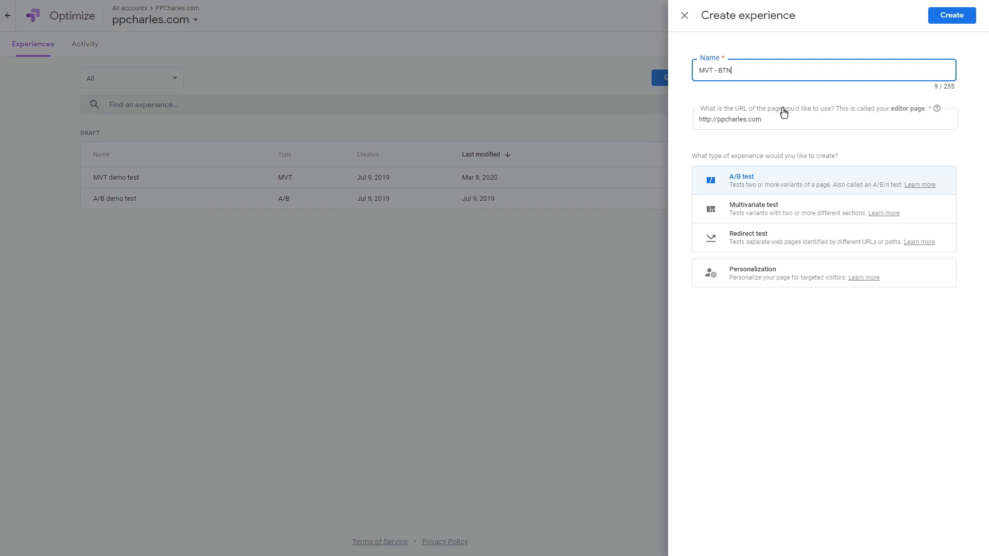
text(BTN v)
key(BackSpace)
text(color-text)
click(761, 123)
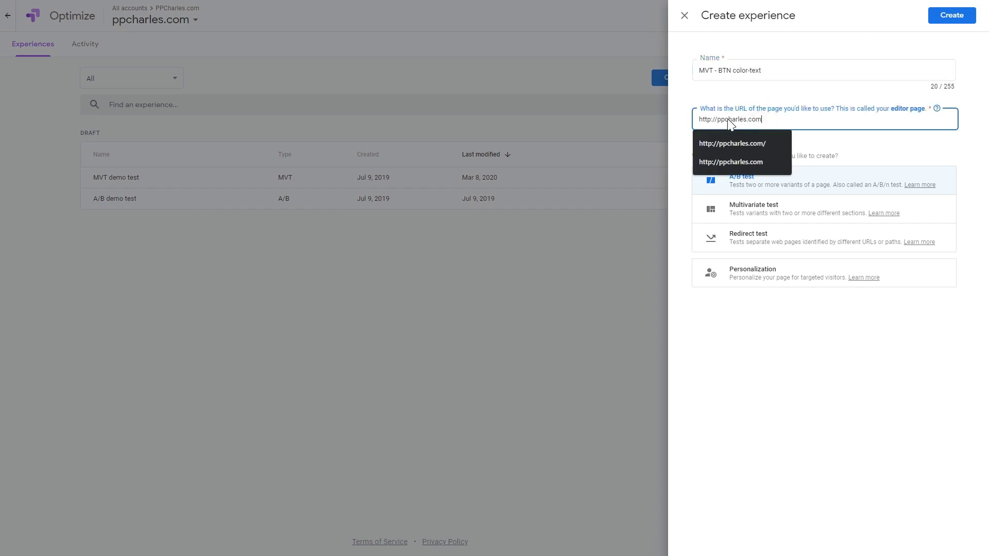
click(684, 115)
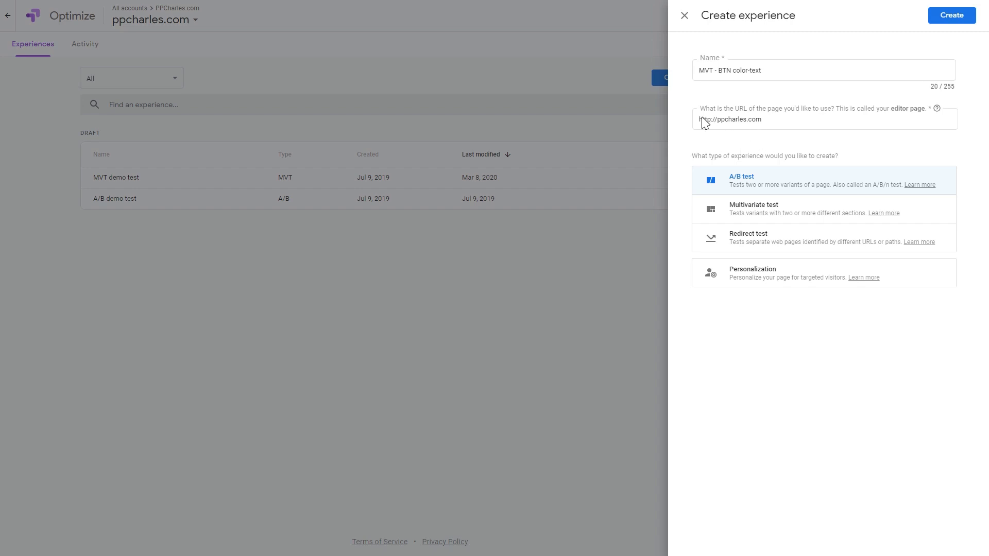
click(776, 119)
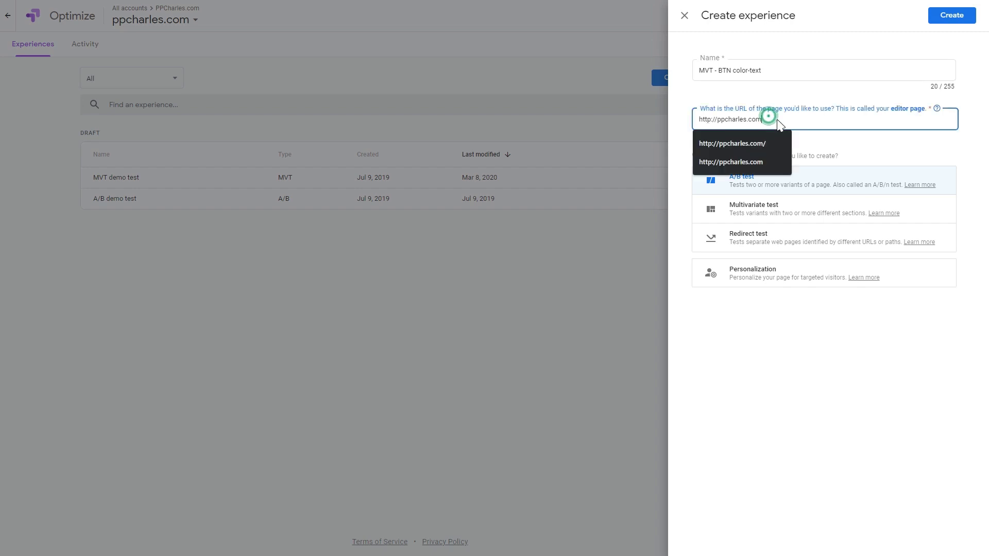
click(684, 103)
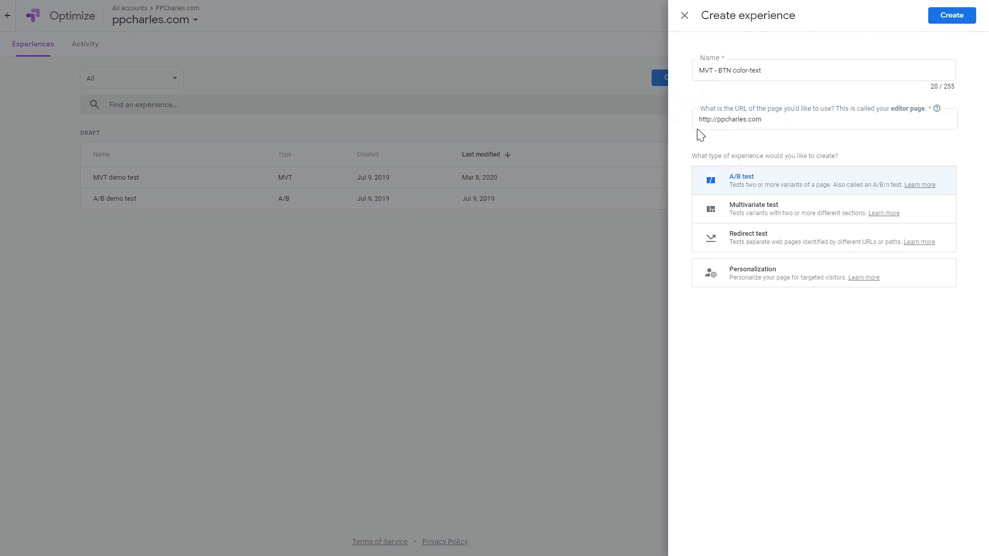
click(748, 210)
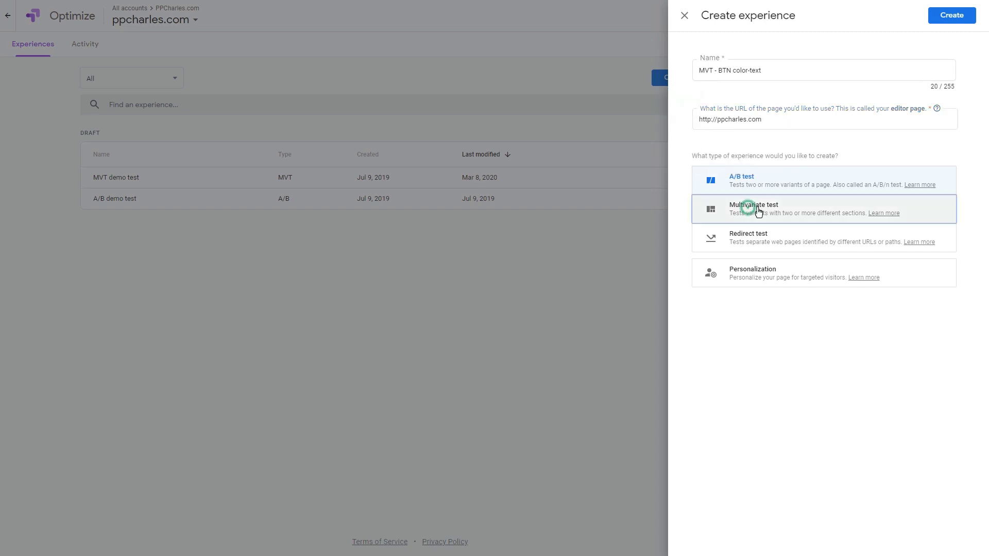
click(952, 21)
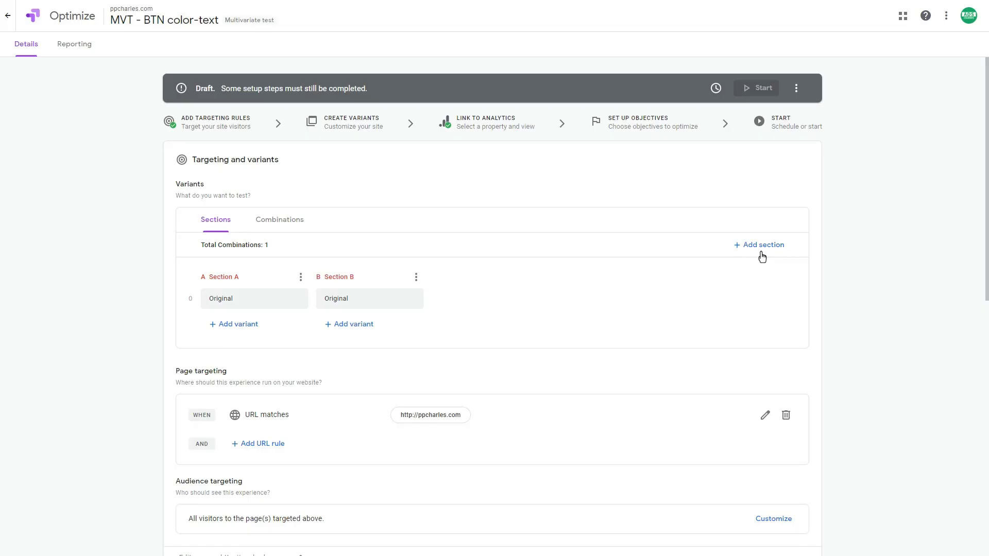
- Scroll down to review the Sections, Page targeting and Audience targeting cards
scroll(750, 251, down, 1)
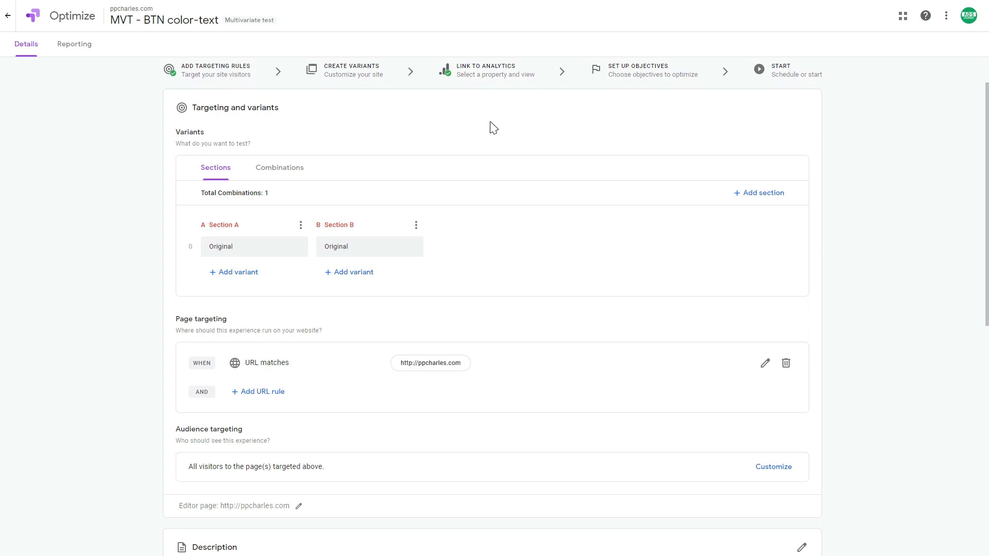
scroll(489, 129, down, 1)
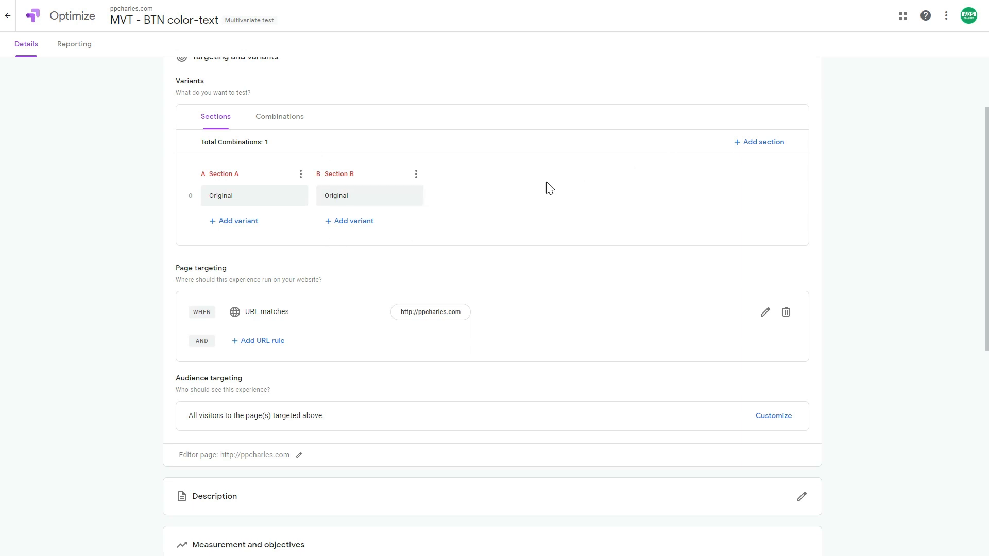
- Rename Section A to BTN TEXT
click(225, 231)
click(685, 15)
click(300, 174)
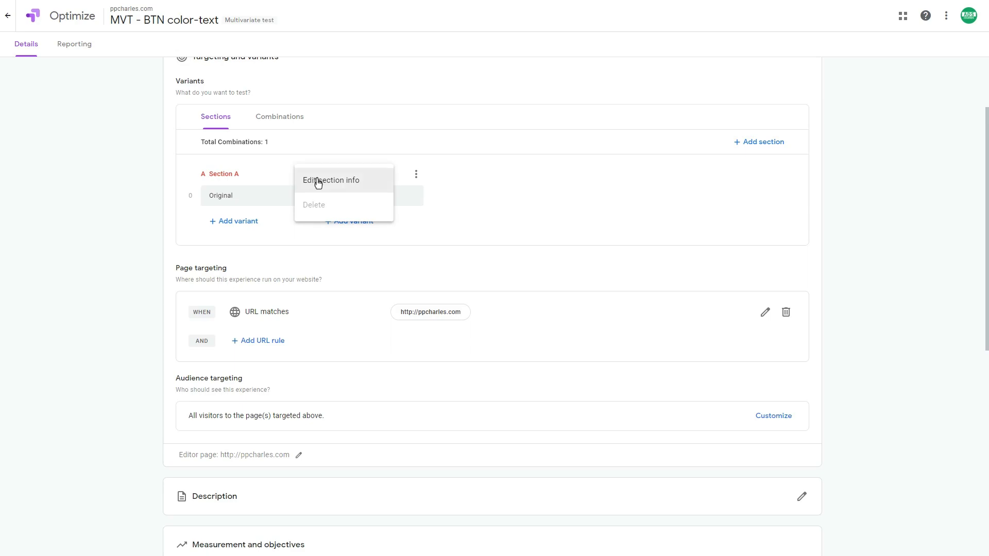
click(318, 181)
key(ctrl+a)
text(BTN TES)
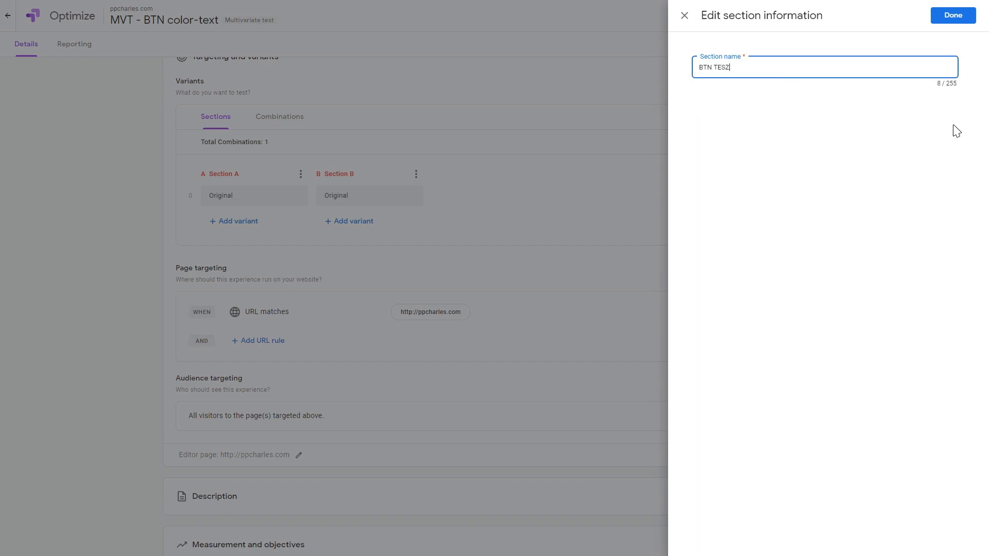
key(BackSpace)
click(962, 18)
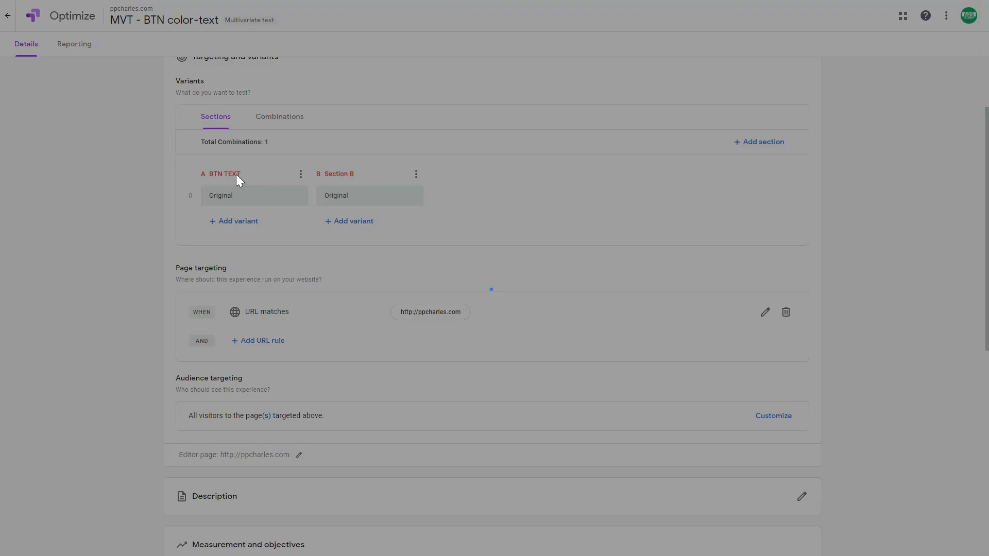
- Rename Section B to BTN COLOUR
click(416, 174)
click(425, 180)
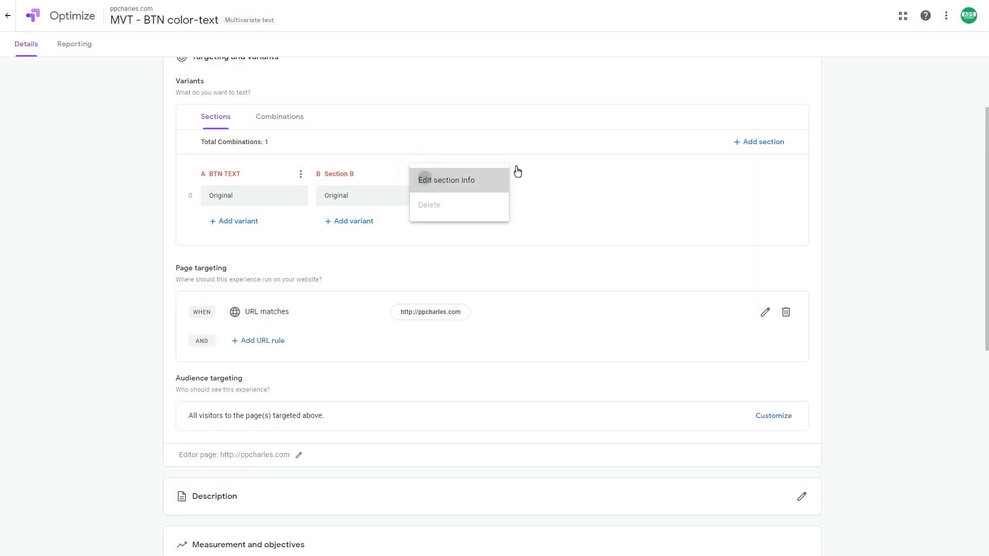
text(BTN )
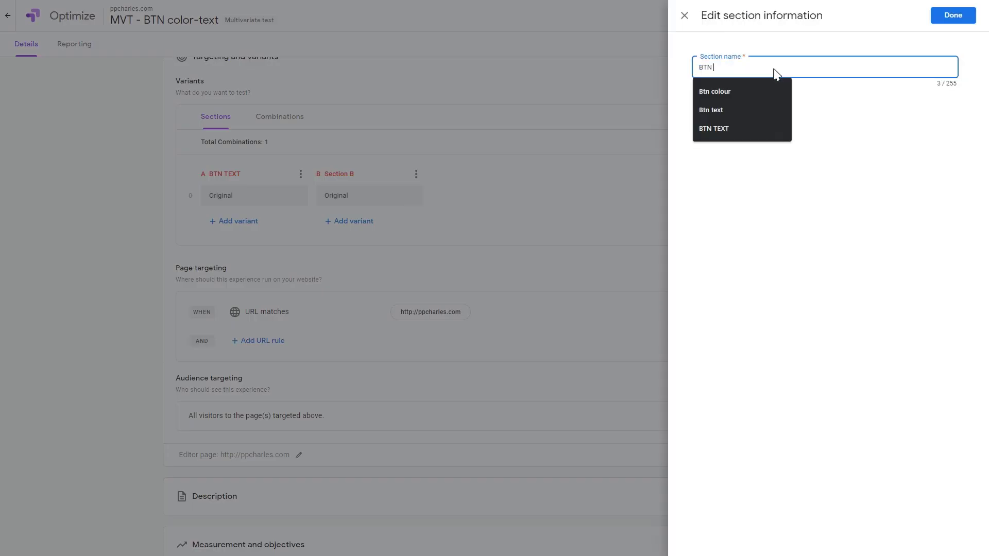
text(COLOUR)
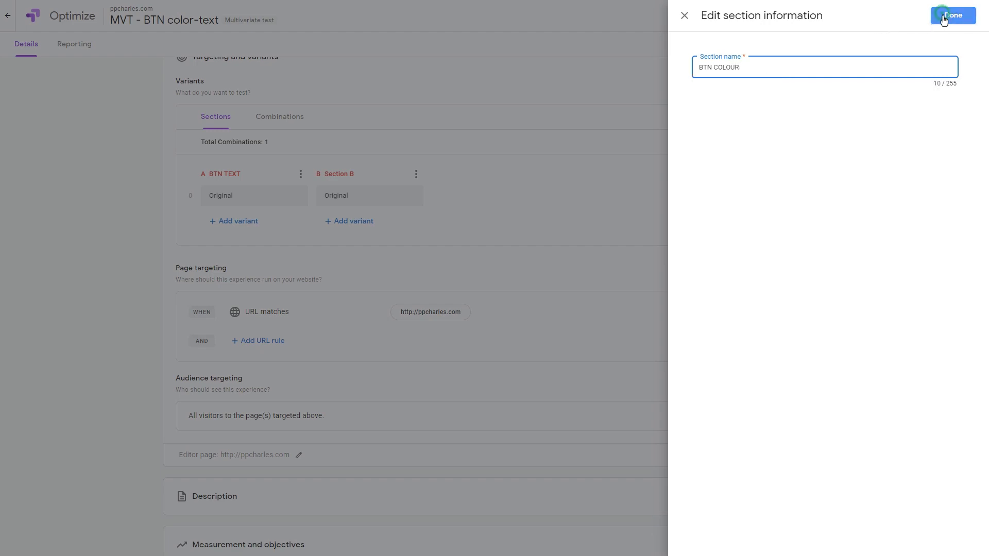
click(948, 16)
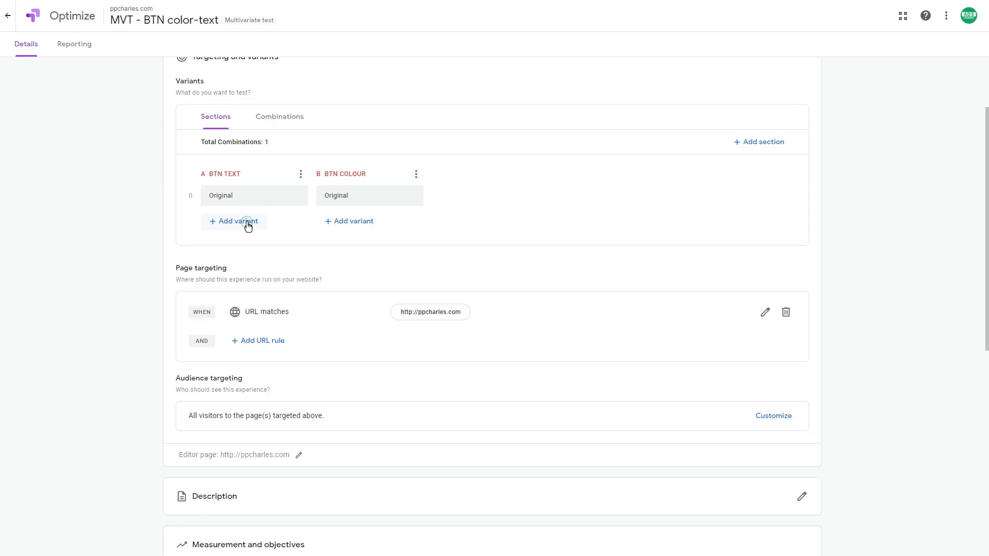
click(247, 225)
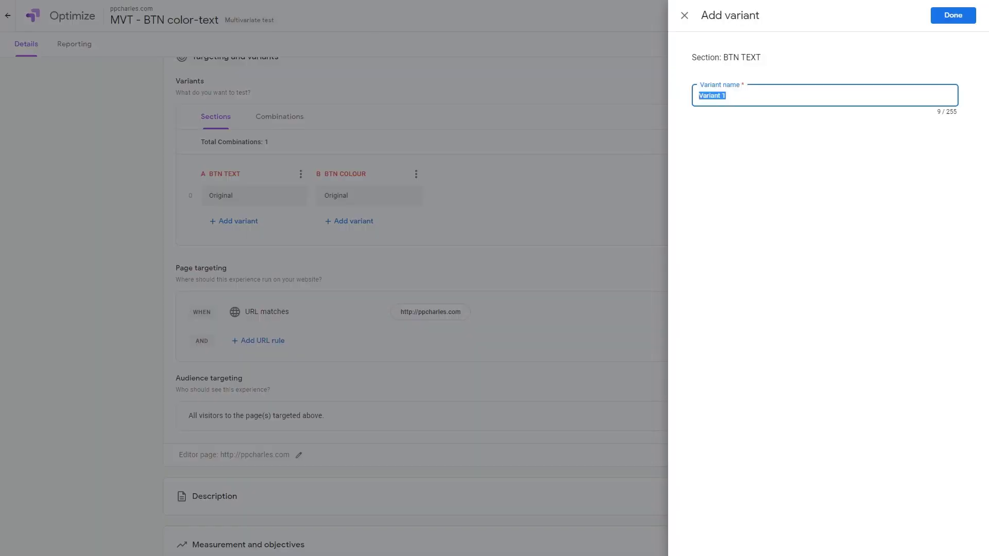
- Name the new BTN TEXT variant 'Get your free audit today' and open it in the visual editor
text(GEt)
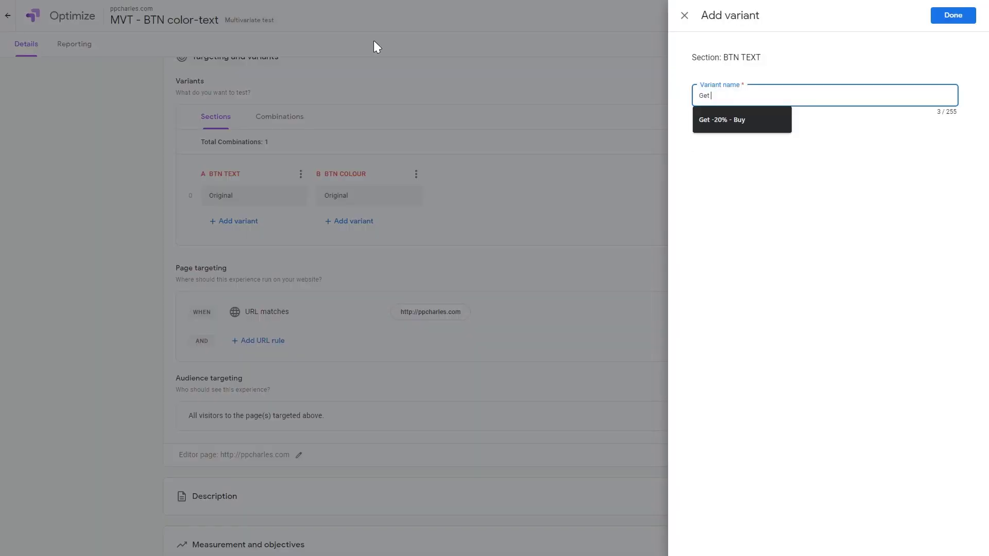
text( your free au)
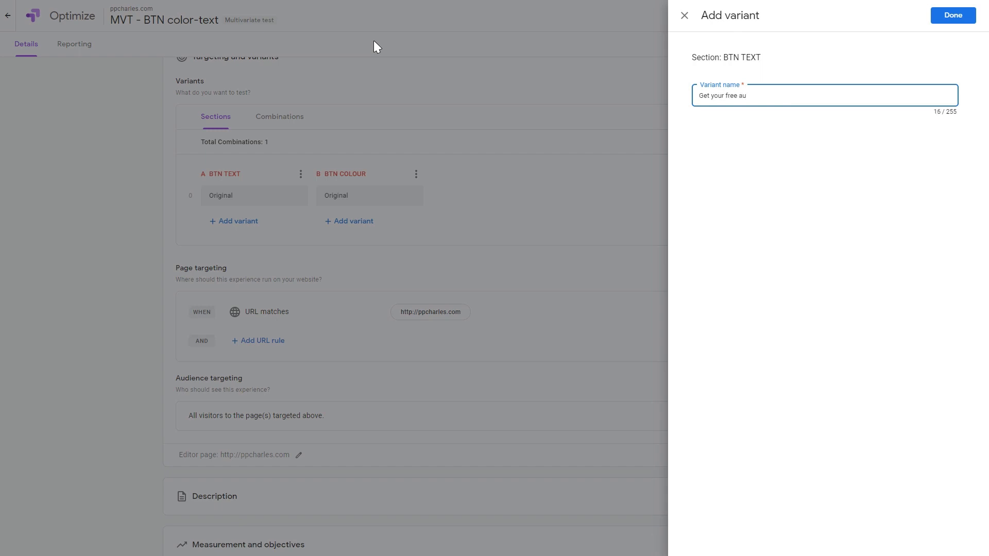
text(dit today)
key(ctrl+a)
key(ctrl+c)
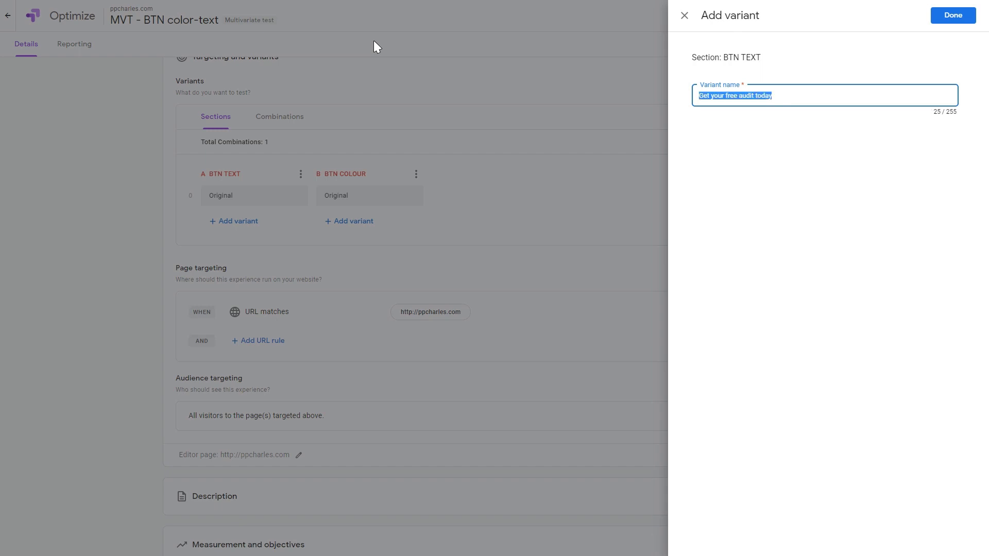
click(951, 15)
click(294, 225)
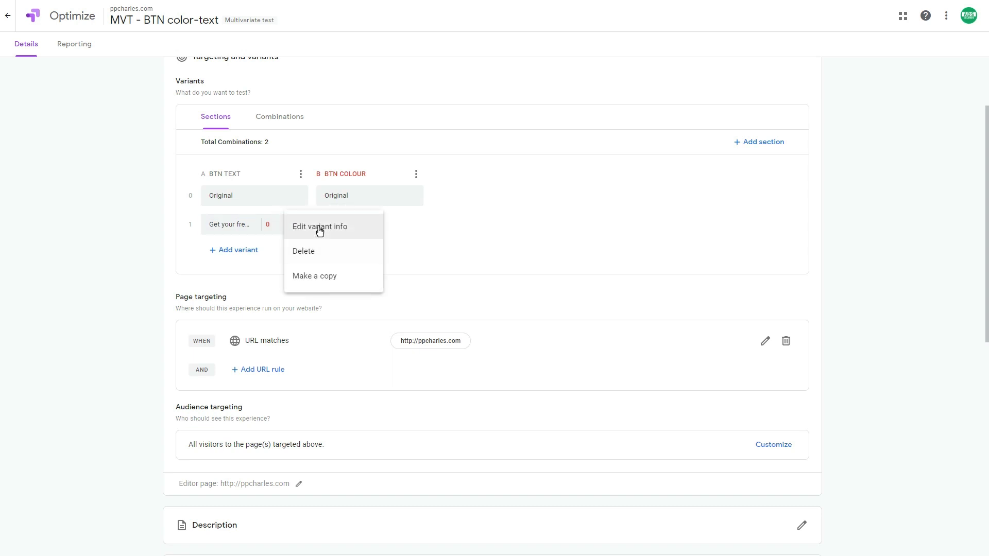
click(259, 228)
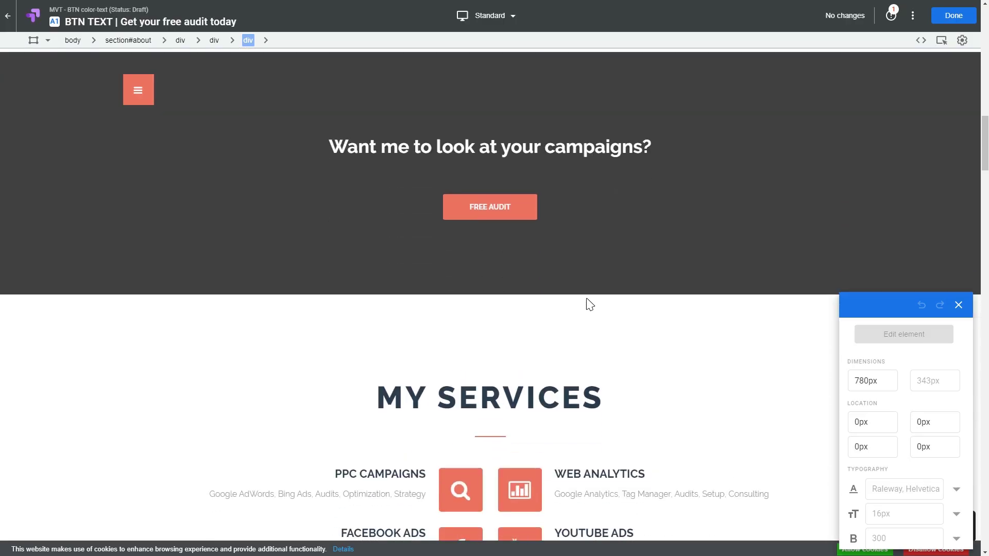
- Replace the FREE AUDIT button's HTML label with 'Get your free audit today'
click(525, 235)
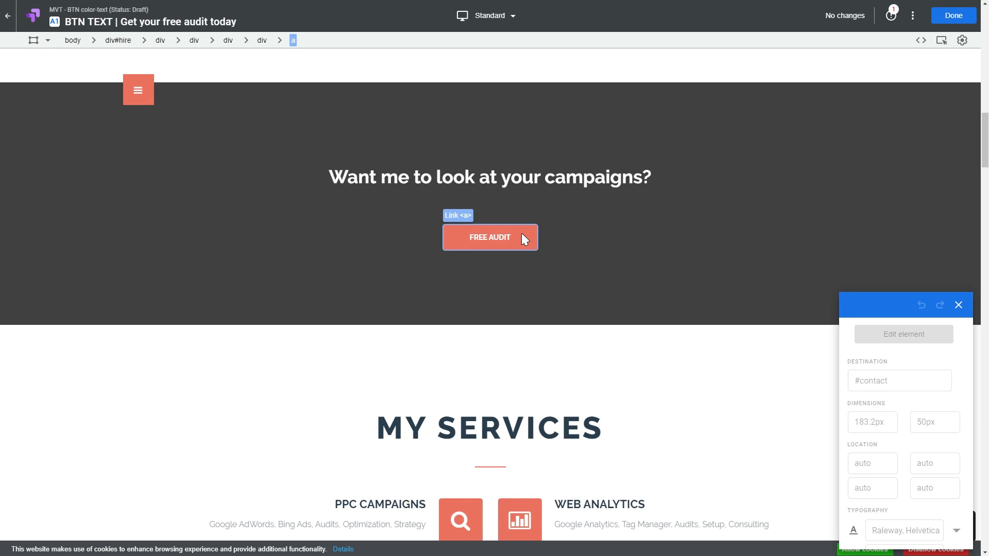
click(521, 233)
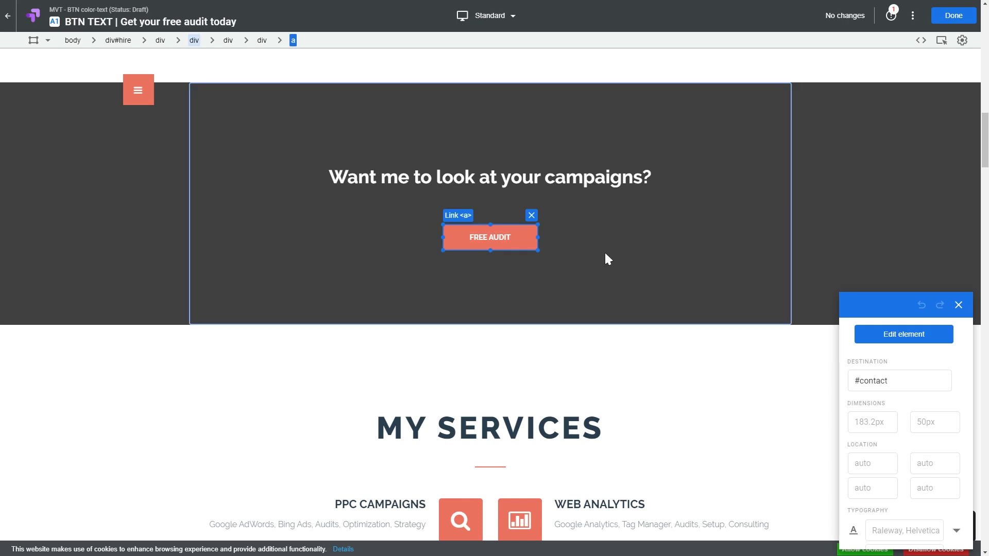
click(910, 334)
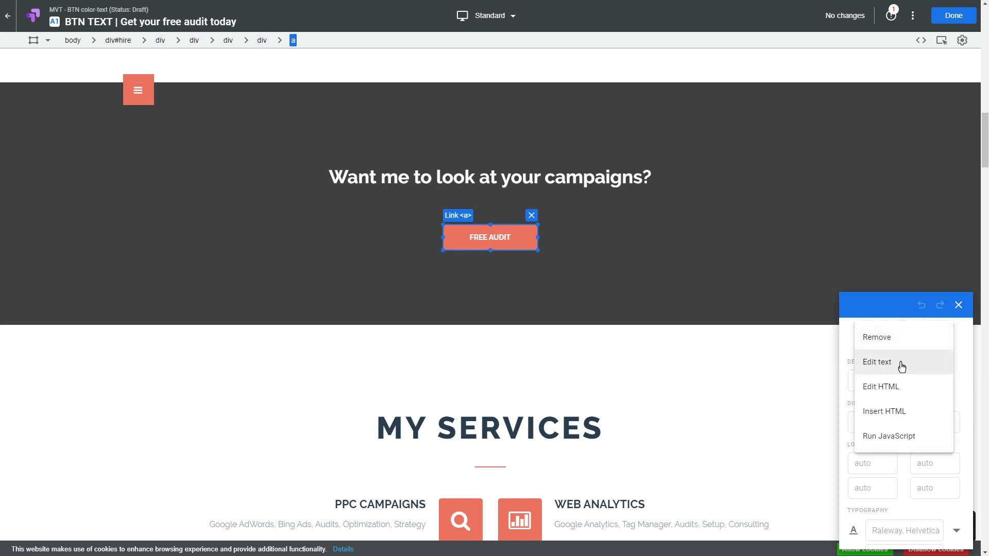
click(895, 387)
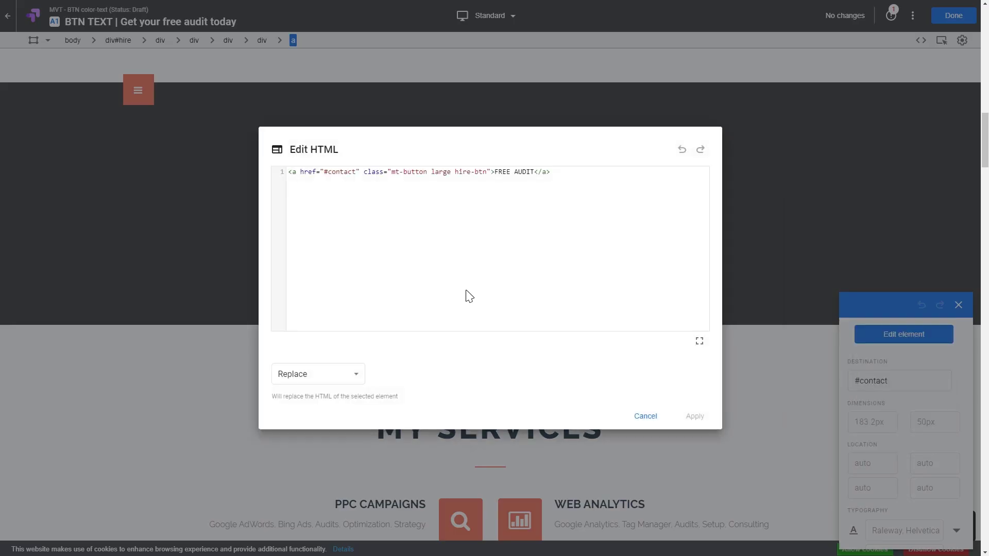
drag(496, 172, 526, 175)
text(F)
key(ctrl+v)
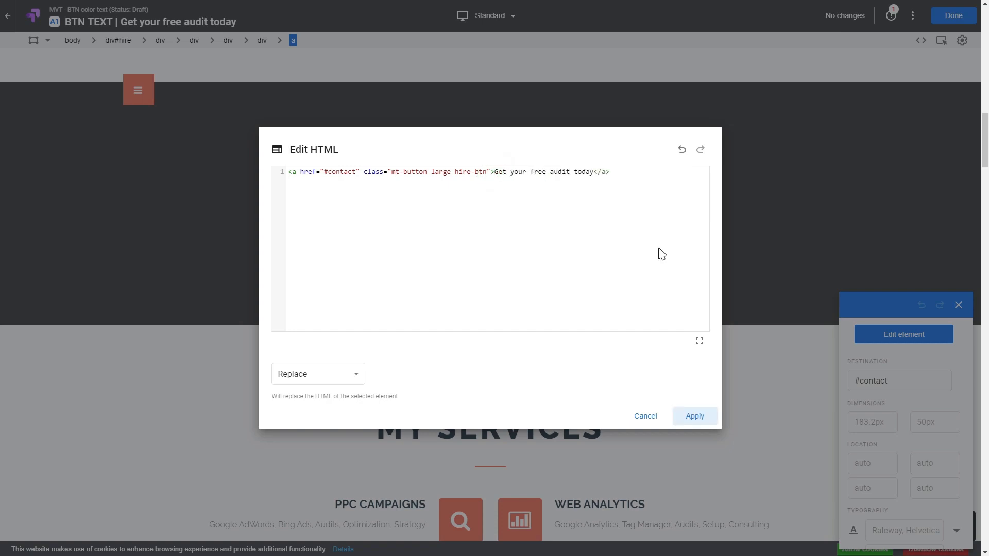
click(696, 415)
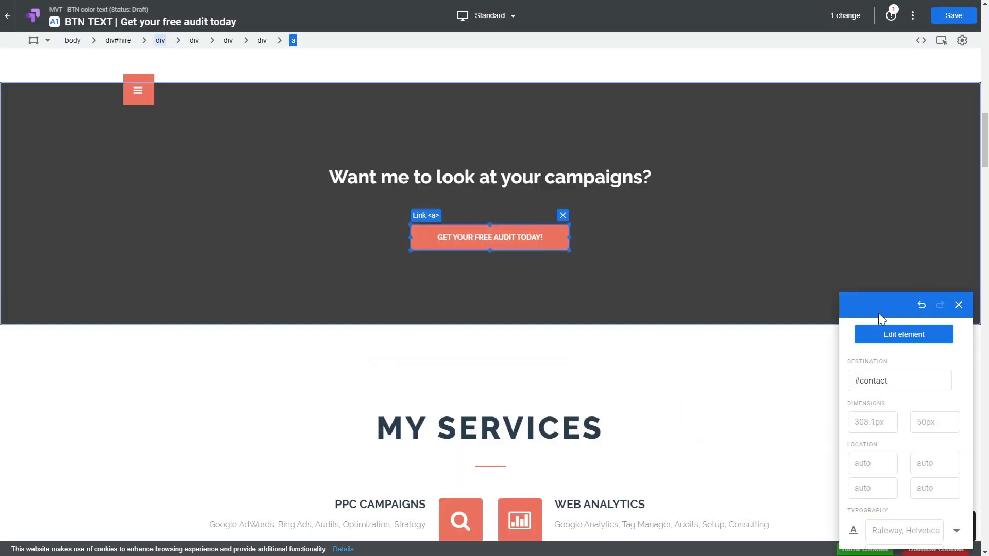
- Confirm the button text, save the variant with updated URLs, and exit the editor
click(914, 333)
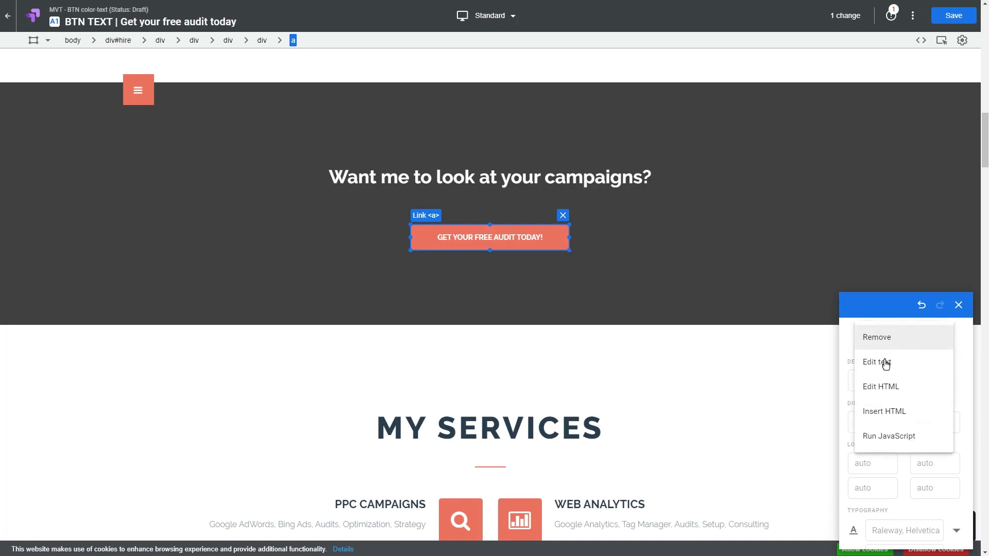
click(882, 362)
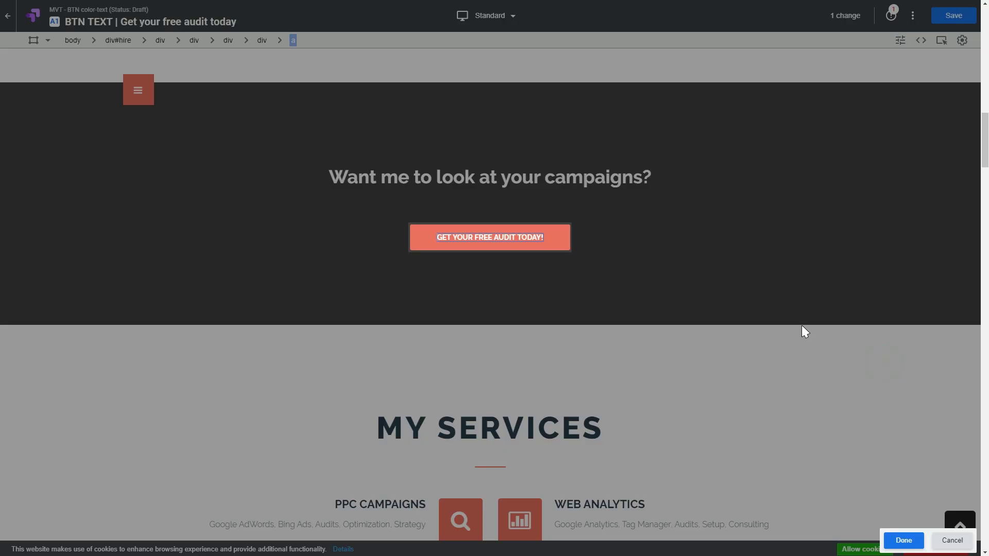
triple_click(470, 238)
click(904, 541)
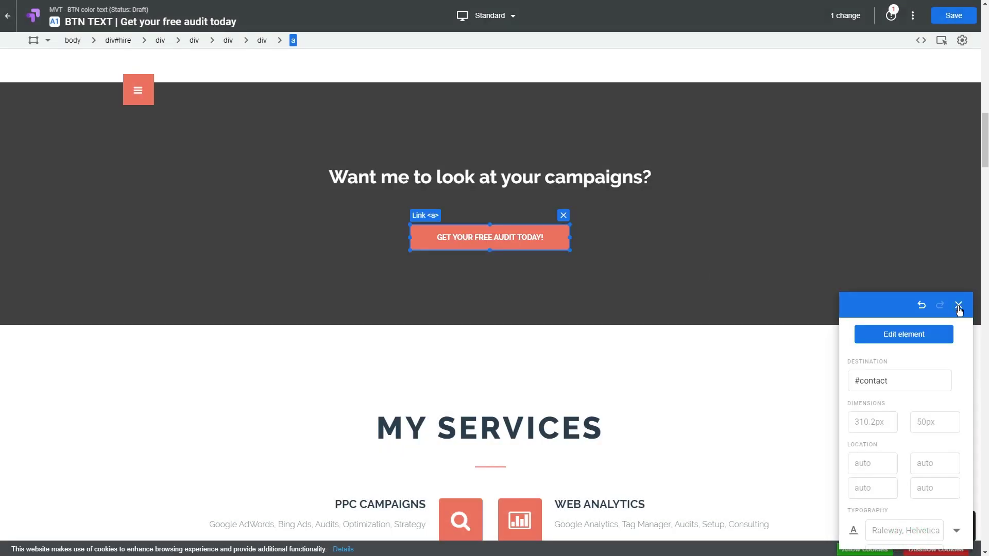
click(958, 309)
click(950, 14)
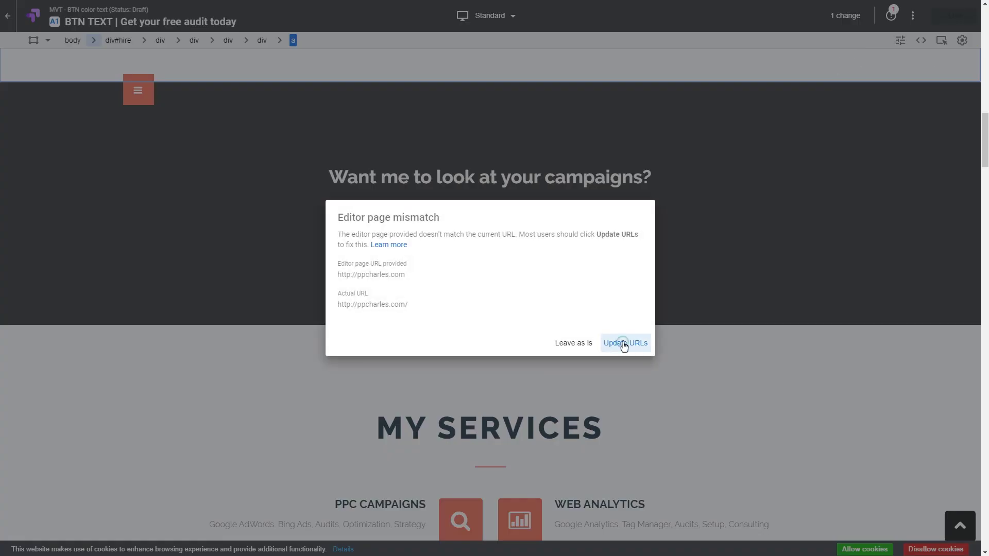
click(625, 342)
click(937, 17)
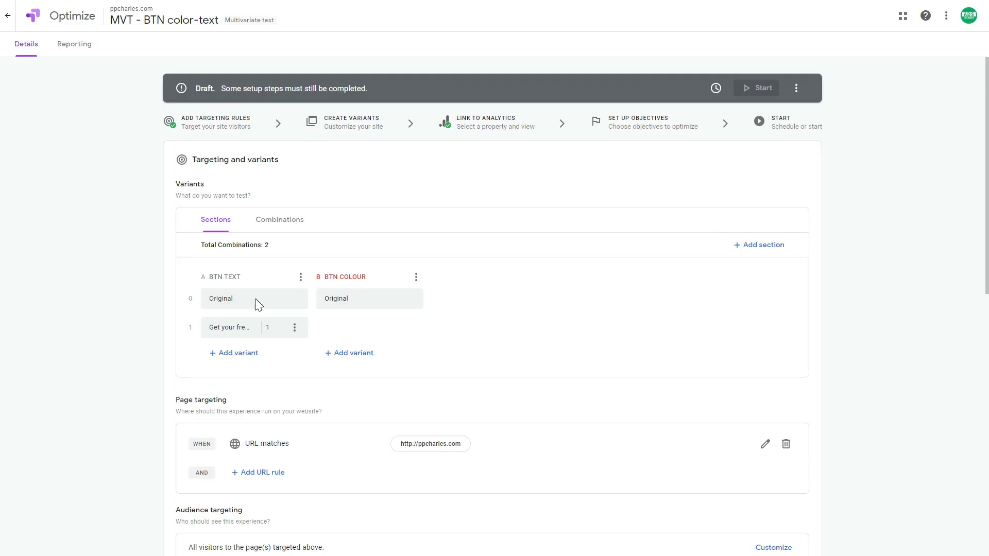
- Add a BTN TEXT variant called 'Limited offer - free PPC audit'
click(230, 354)
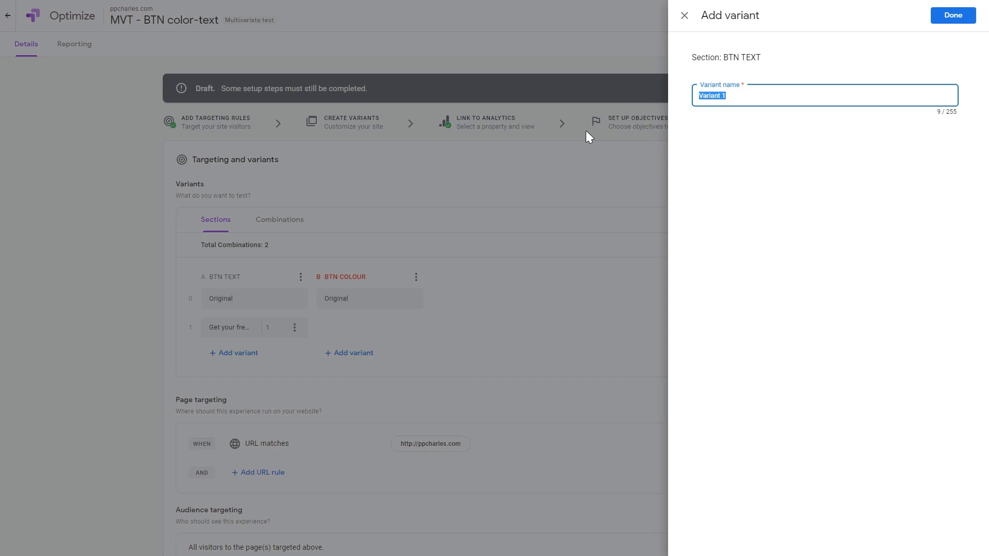
text(Limited offer - free audit)
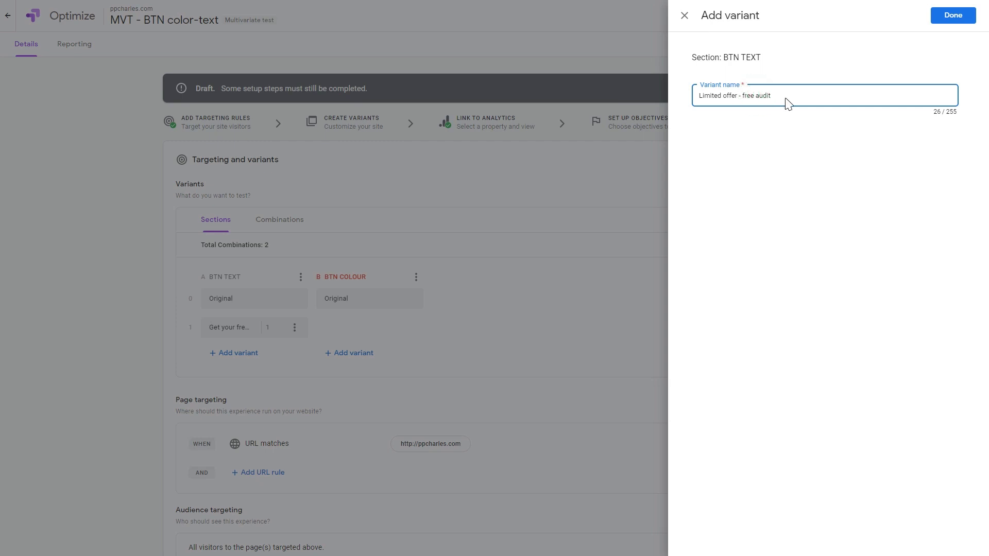
key(ctrl+a)
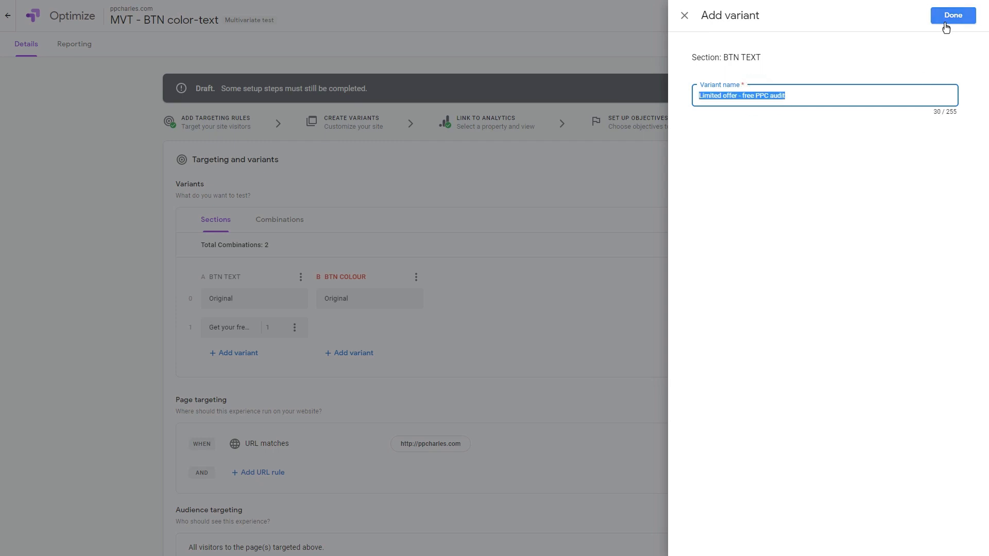
click(945, 22)
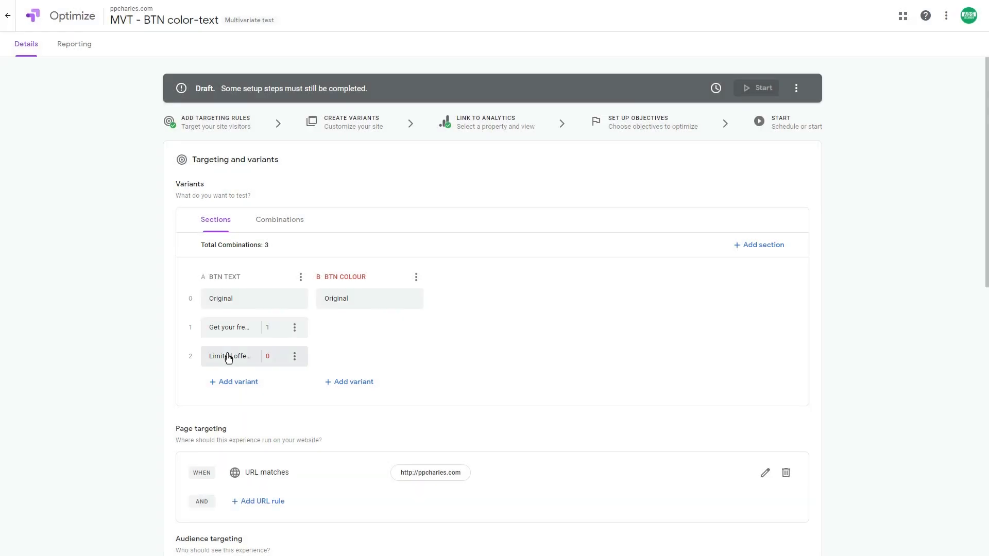
- Change the Limited offer variant's FREE AUDIT button text to 'LIMITED OFFER - FREE PPC AUDIT'
click(227, 356)
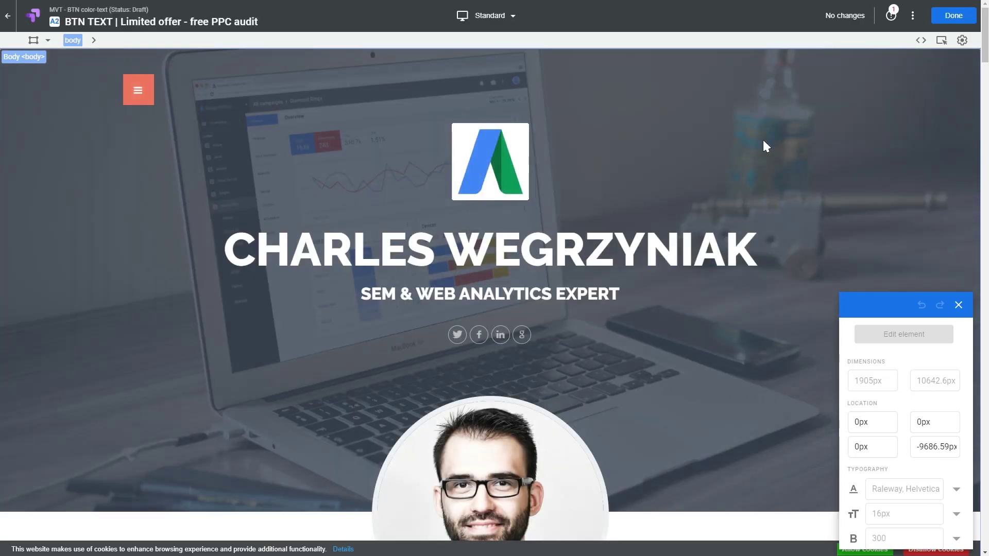
scroll(763, 140, down, 15)
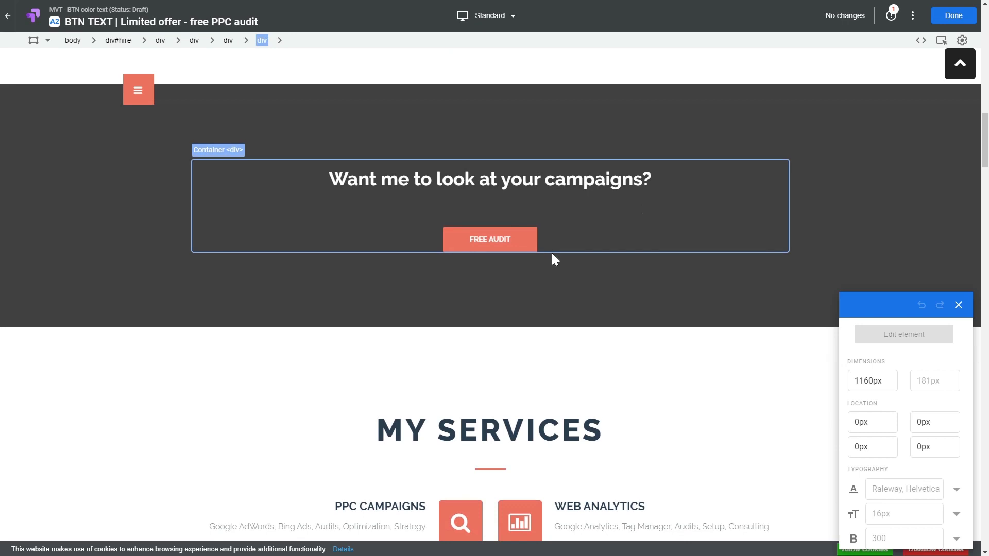
click(521, 235)
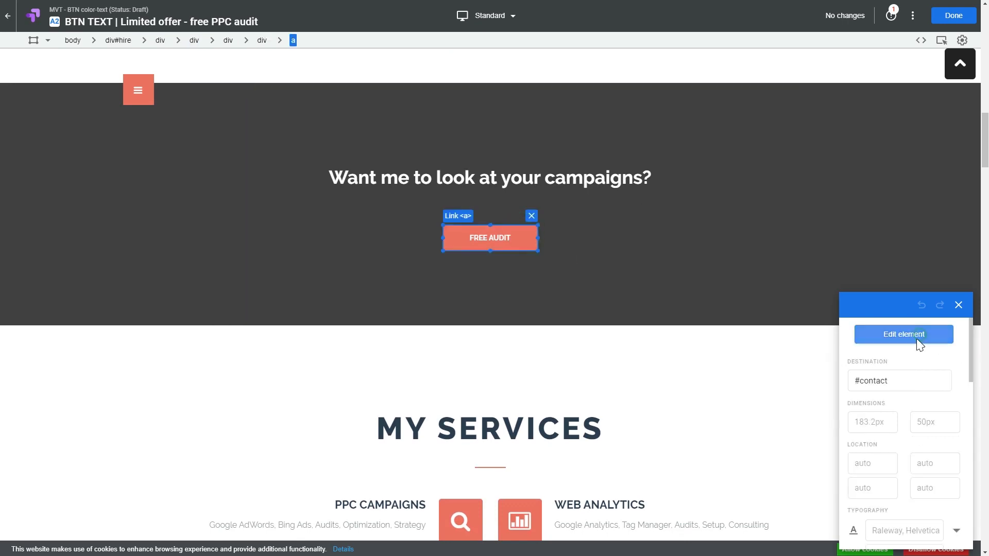
click(920, 344)
click(889, 359)
text(LIMITED OFFER - FREE PPC AUDIT)
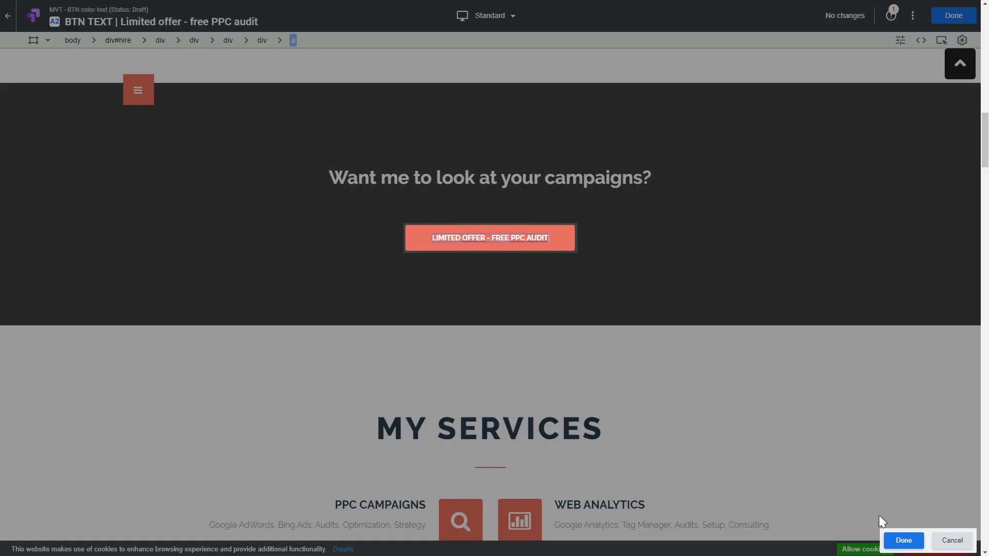
click(903, 541)
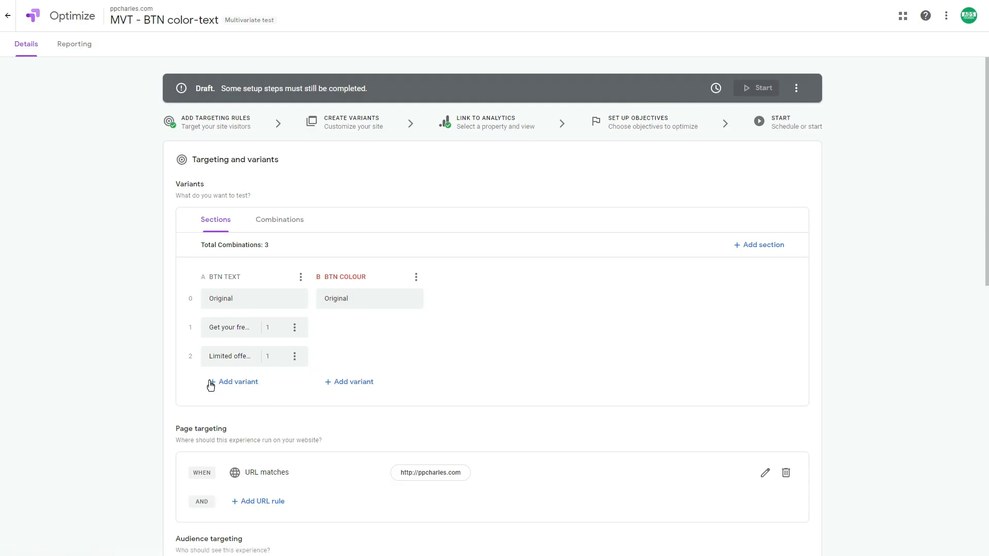
- Create the BTN TEXT variant 'Only Today - Free PPC Audit' and open it in the editor
scroll(235, 280, down, 2)
click(234, 279)
click(746, 103)
triple_click(754, 102)
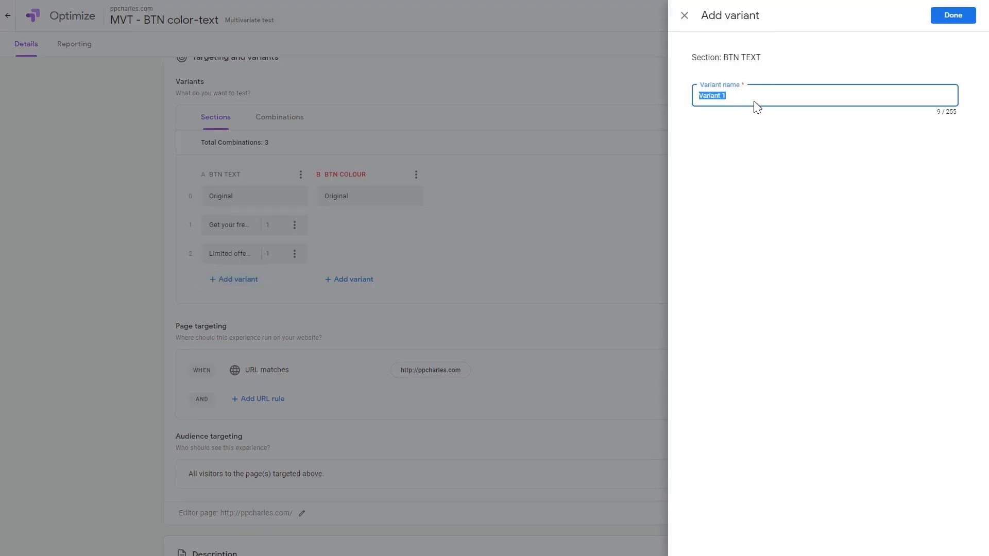
text(Only today - Free PPC Audit)
click(719, 96)
key(BackSpace)
text(Today - Free PPC Audit)
click(952, 16)
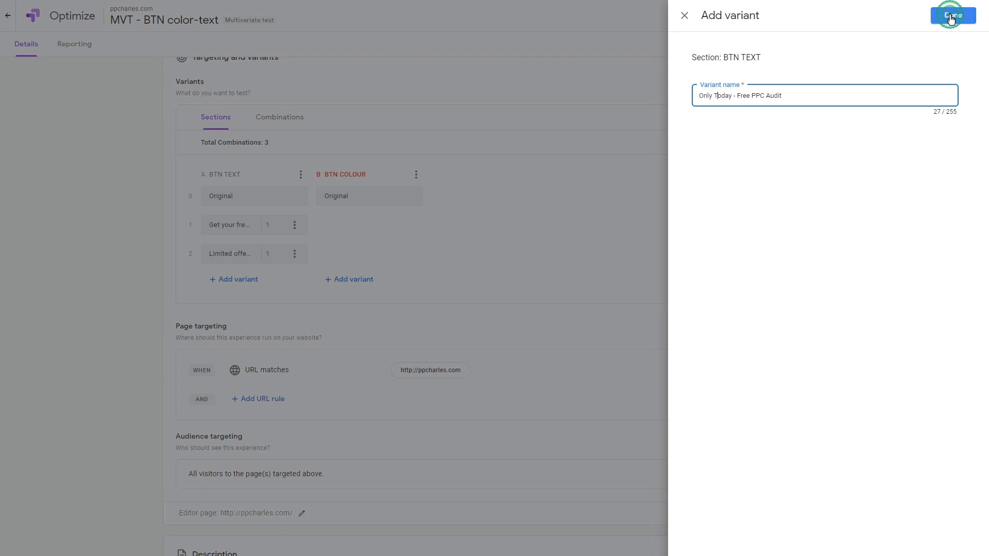
click(242, 287)
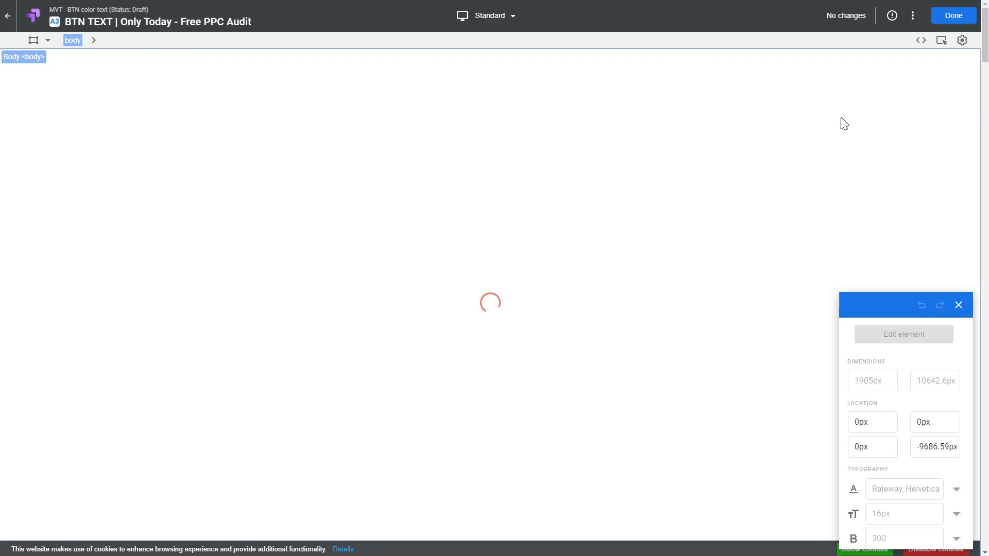
- Change the FREE AUDIT button text to 'ONLY TODAY - FREE PPC AUDIT'
scroll(734, 227, down, 10)
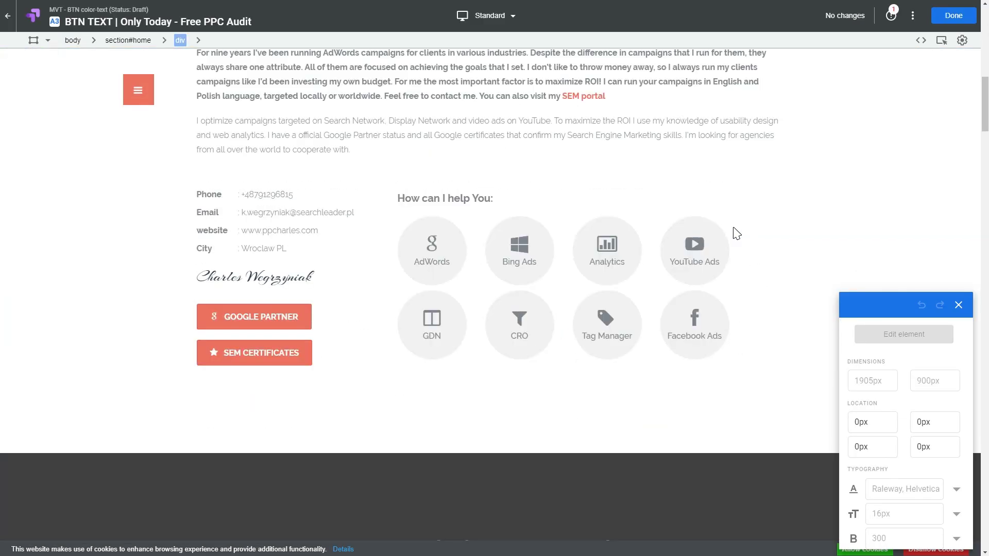
click(388, 226)
scroll(402, 252, down, 8)
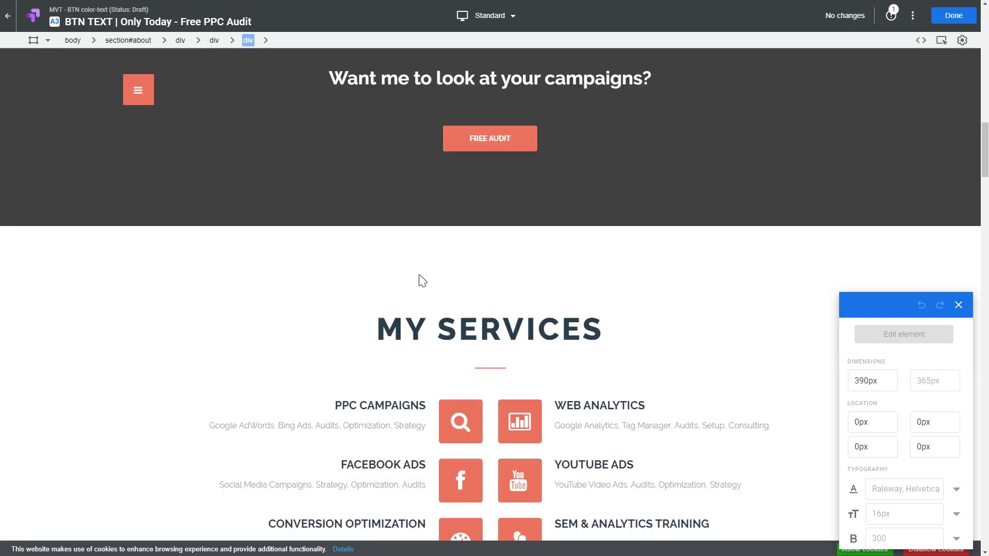
click(454, 134)
click(879, 336)
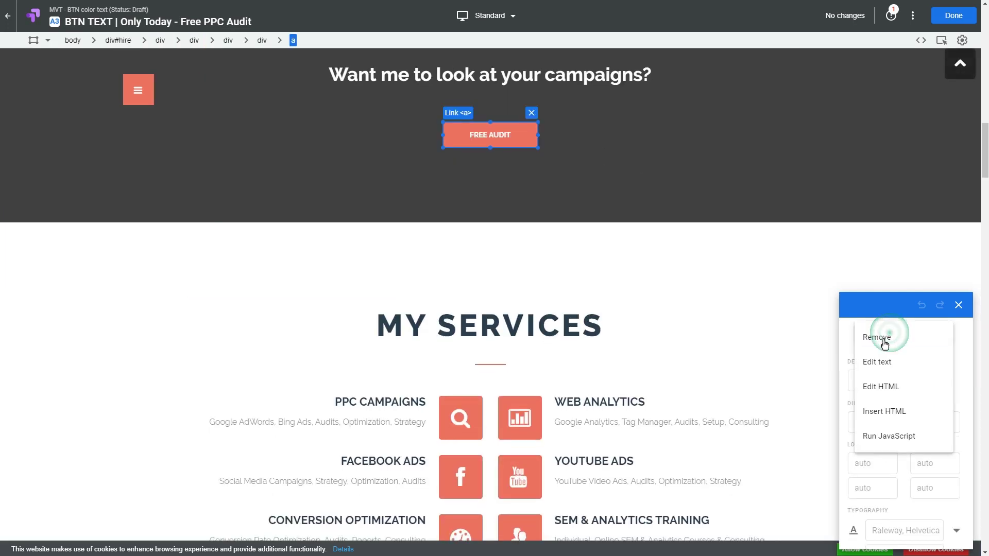
click(877, 357)
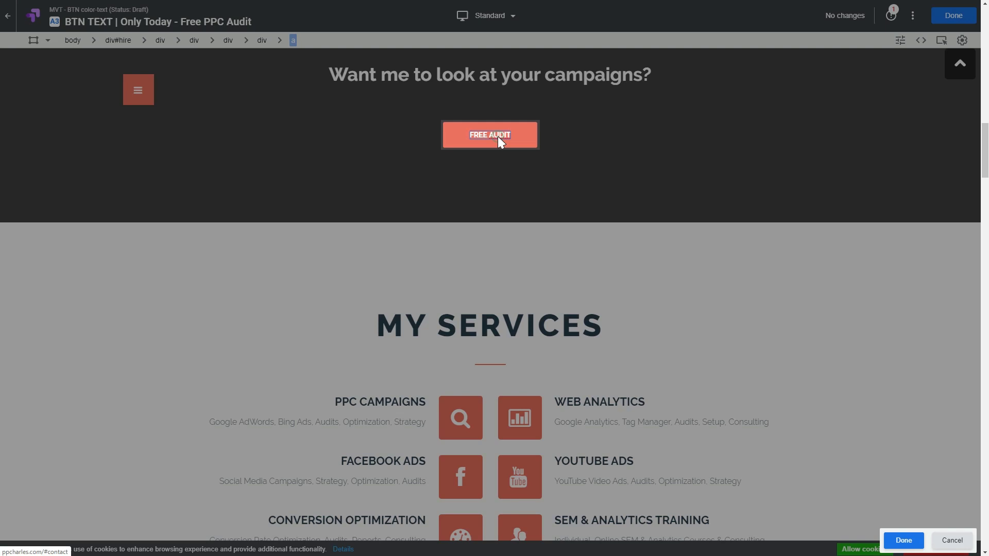
text(ONLY)
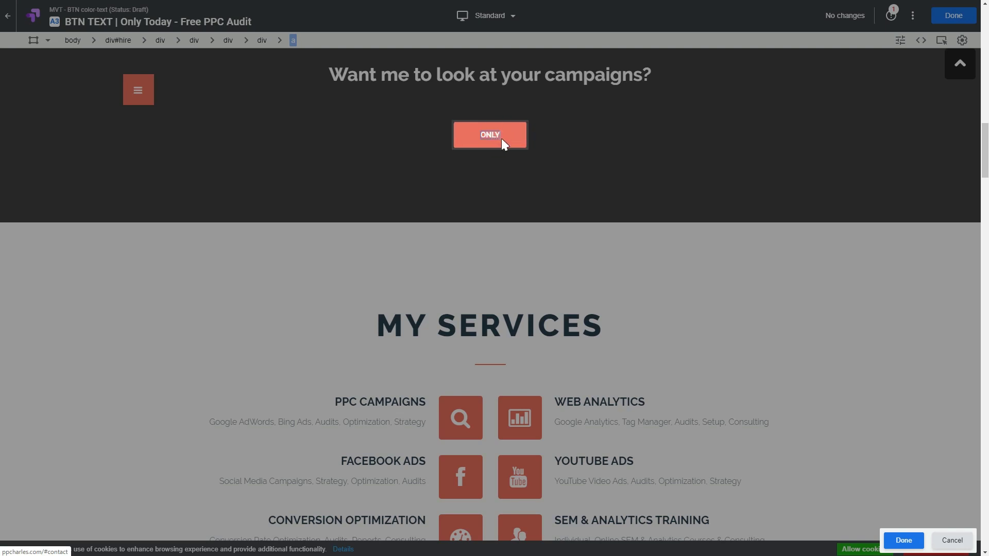
text( TODAY - FREE AUDIT)
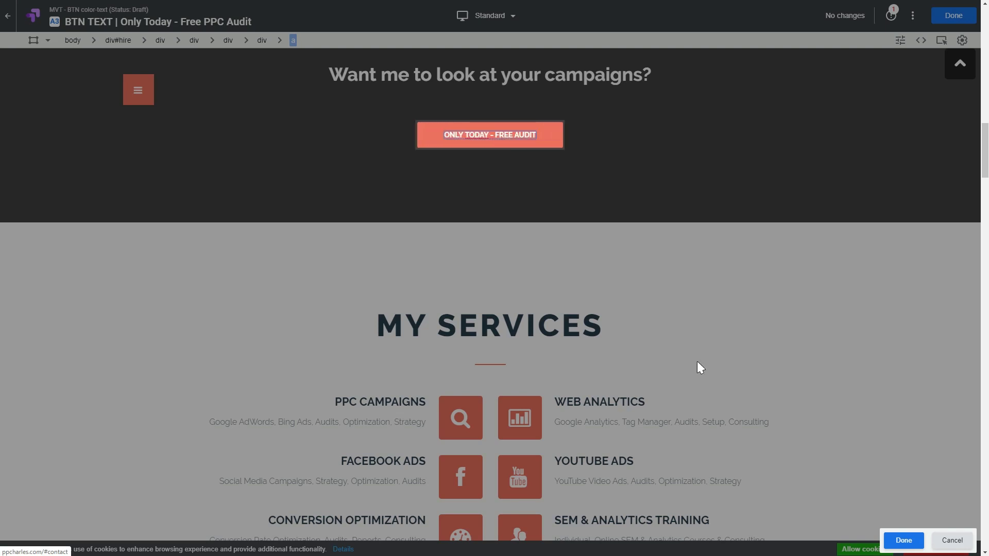
key(ctrl+Left)
text(PPC)
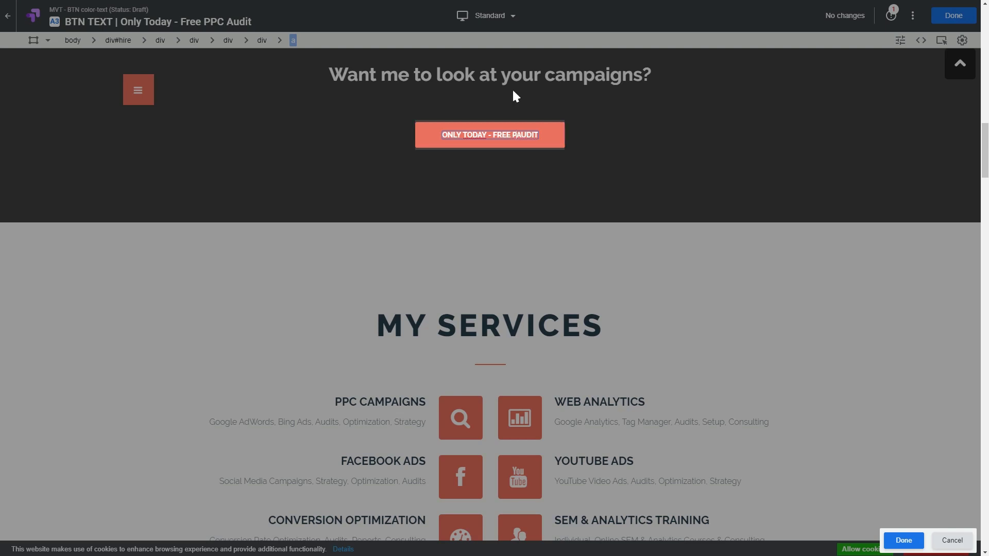
click(899, 539)
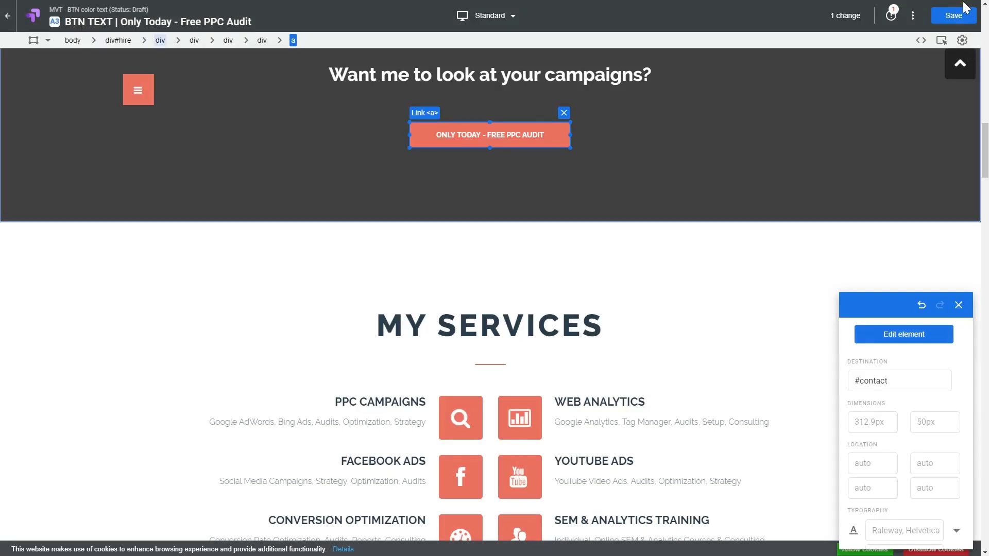
- Exit the visual editor back to the experience details
click(953, 15)
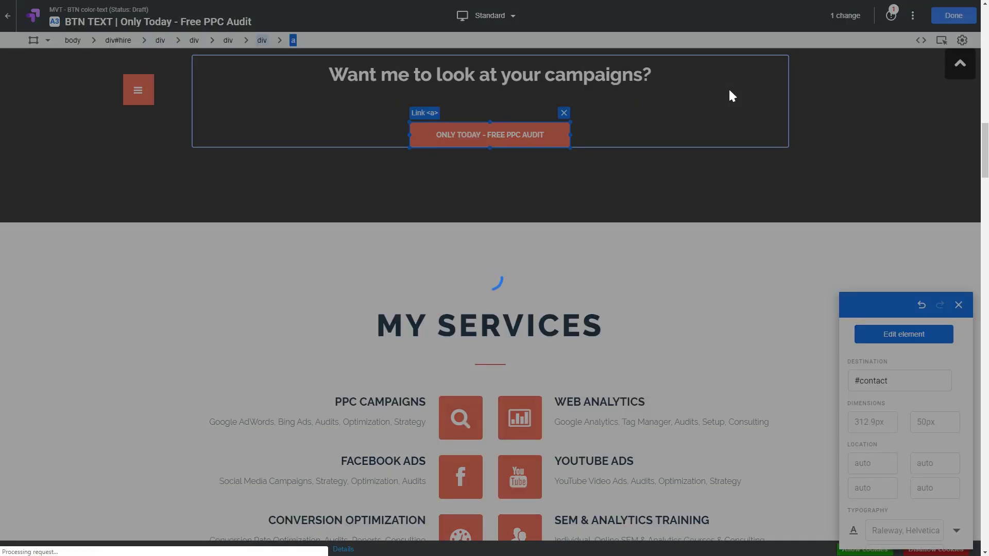
scroll(424, 287, down, 1)
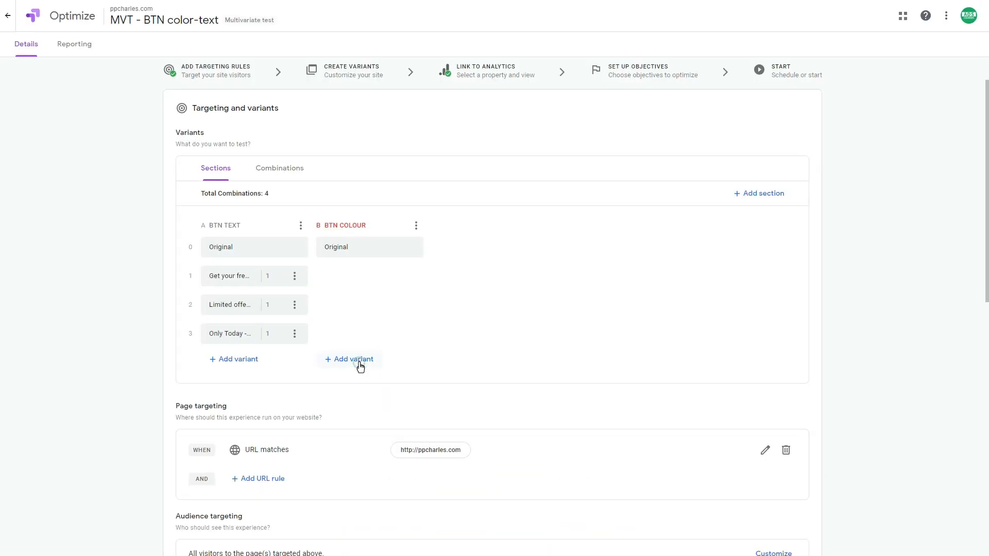
click(358, 361)
- Name the new BTN COLOUR variant 'Blue' and open it in the visual editor
key(ctrl+a)
text(Blue)
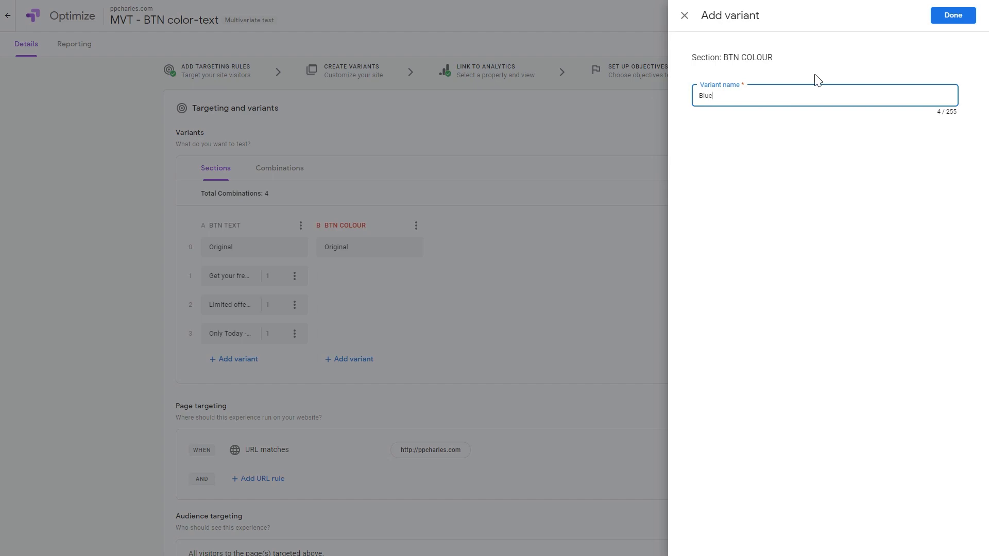
click(953, 16)
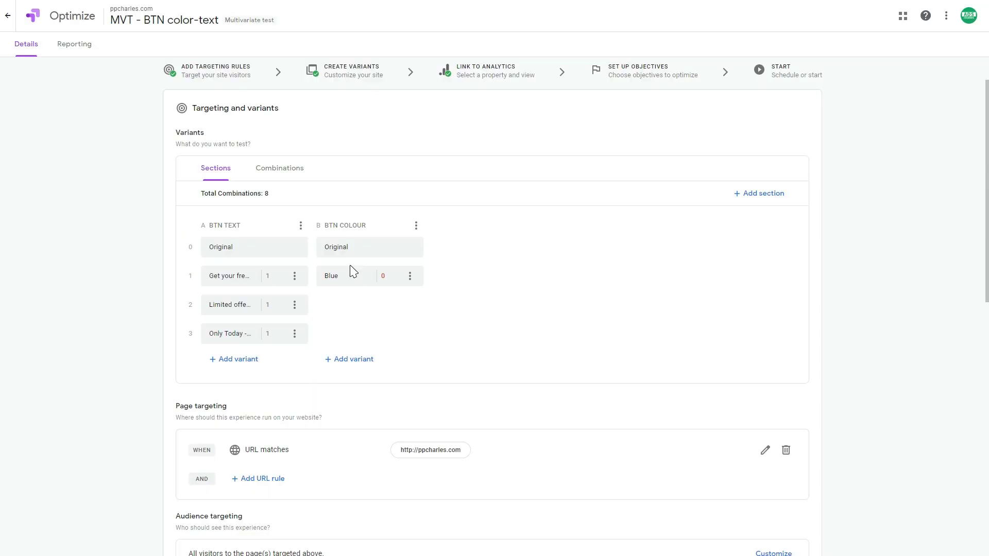
click(342, 277)
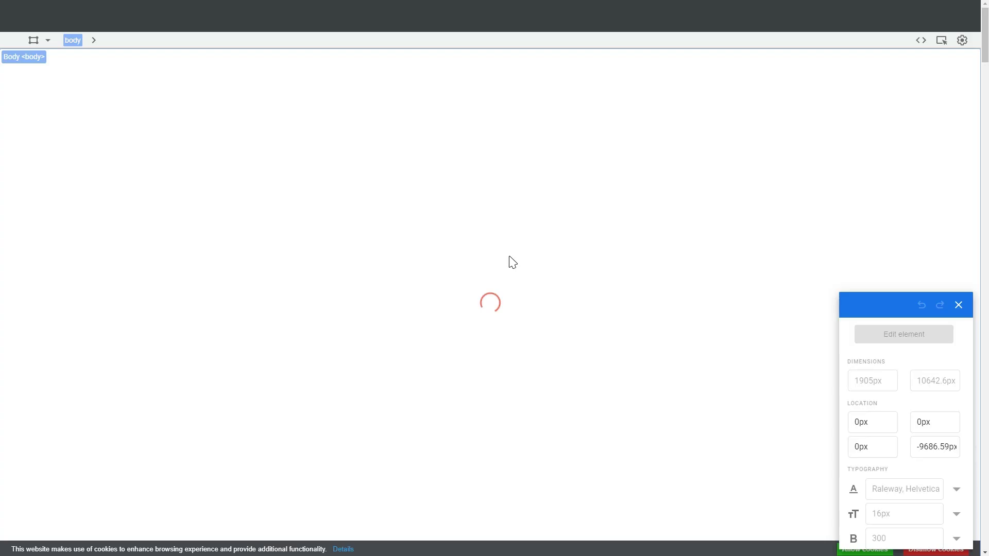
- Select the FREE AUDIT button and scroll its style panel to the Background setting
scroll(509, 255, down, 10)
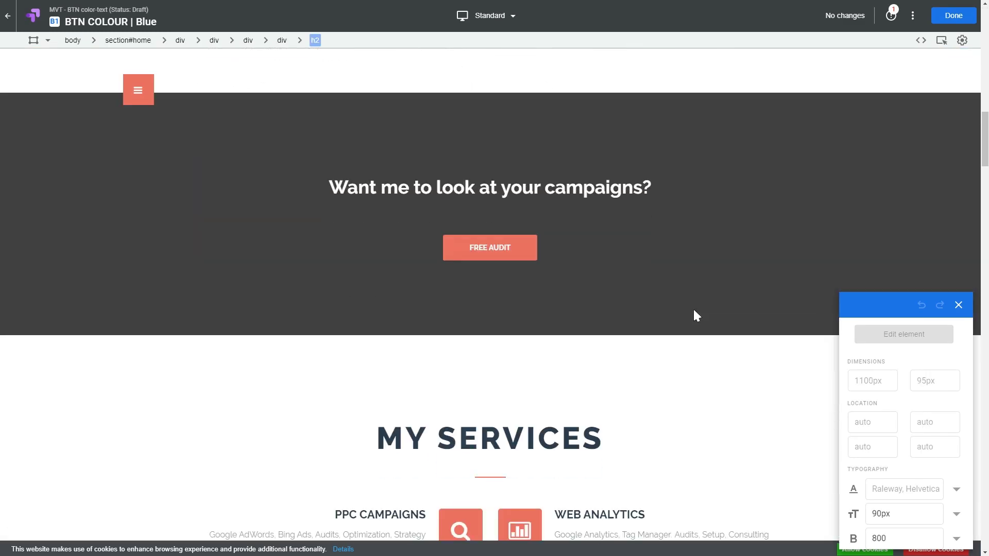
click(530, 195)
click(526, 189)
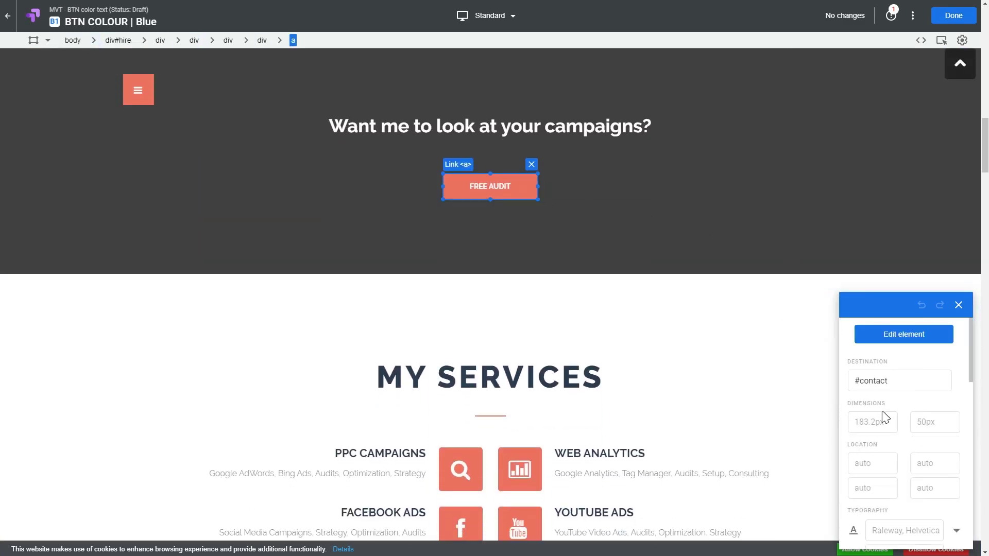
scroll(887, 415, down, 4)
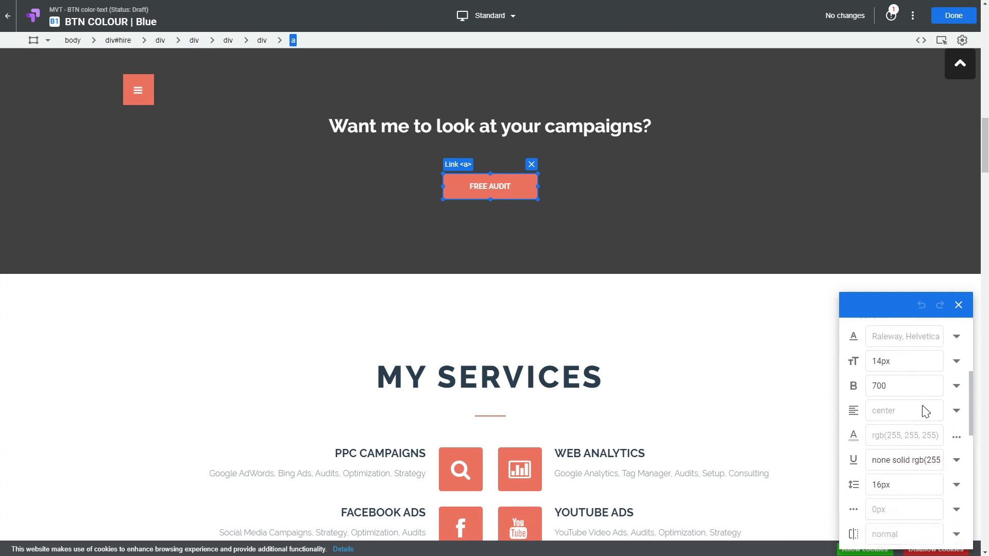
scroll(926, 412, up, 2)
scroll(927, 421, down, 1)
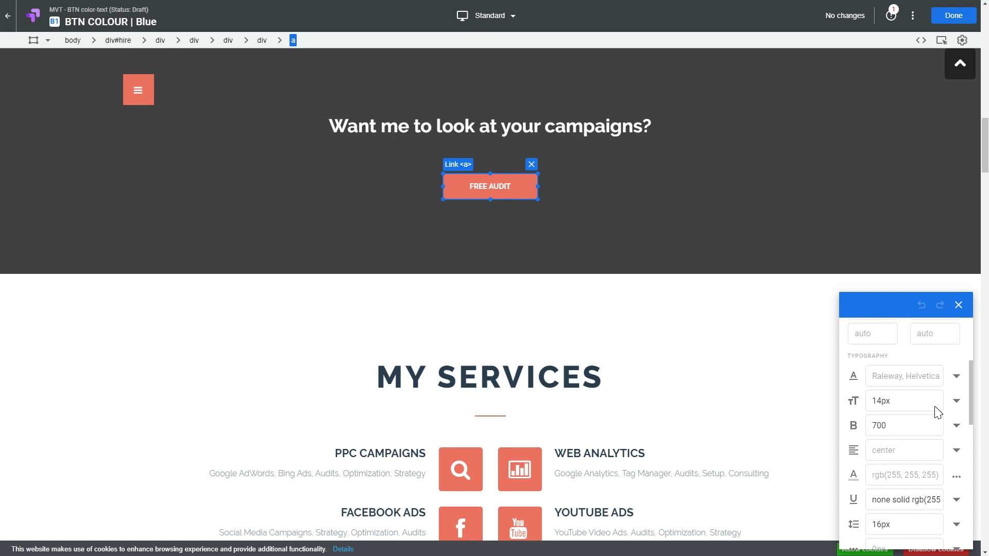
scroll(938, 412, down, 6)
scroll(939, 424, down, 3)
scroll(938, 424, up, 2)
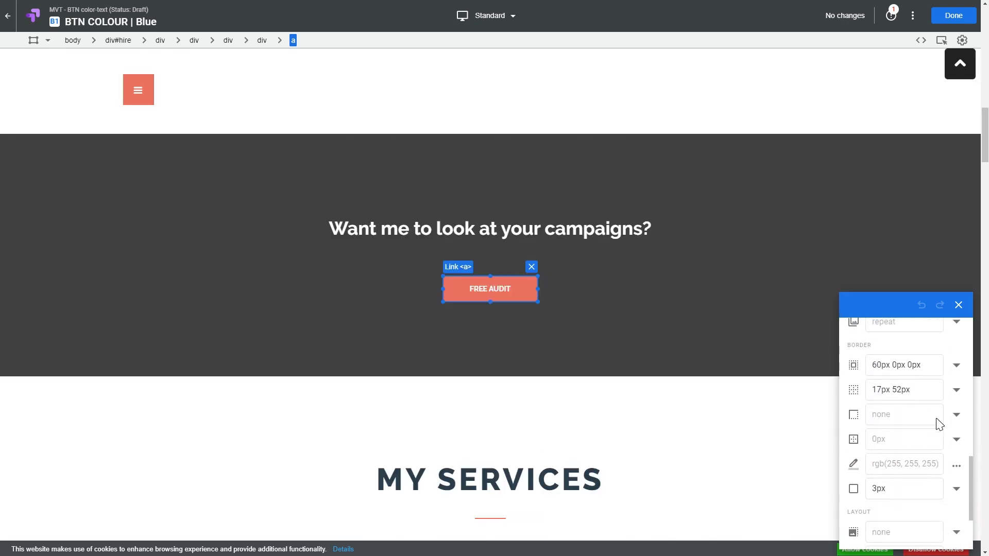
scroll(939, 425, down, 2)
scroll(923, 430, up, 3)
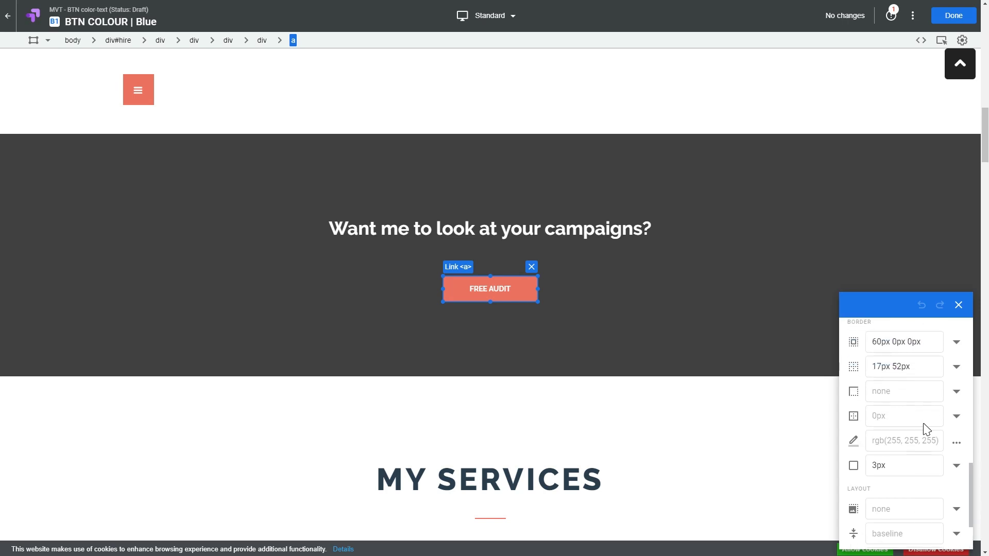
scroll(925, 398, up, 3)
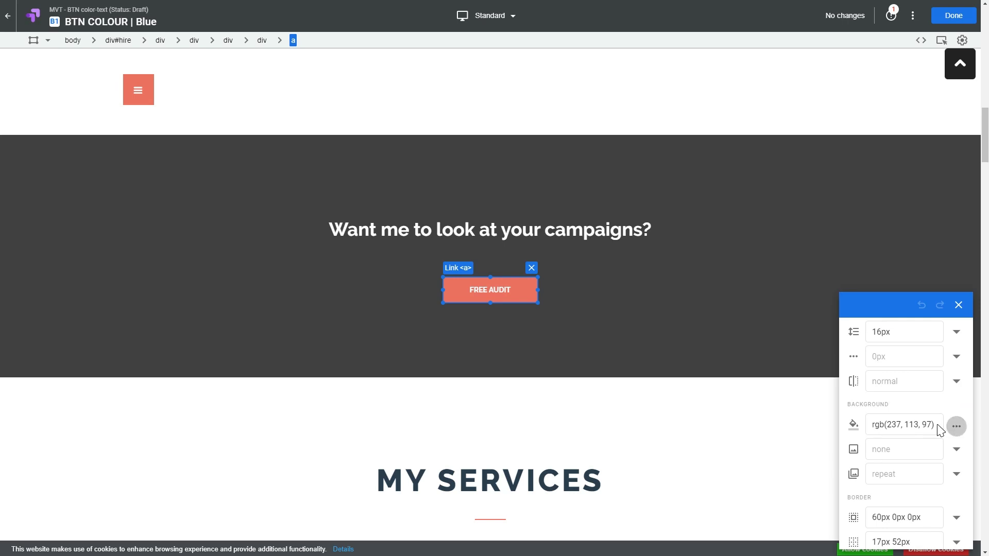
- Set the Blue variant's FREE AUDIT button background to rgb(28, 113, 255) and save the variant
click(958, 427)
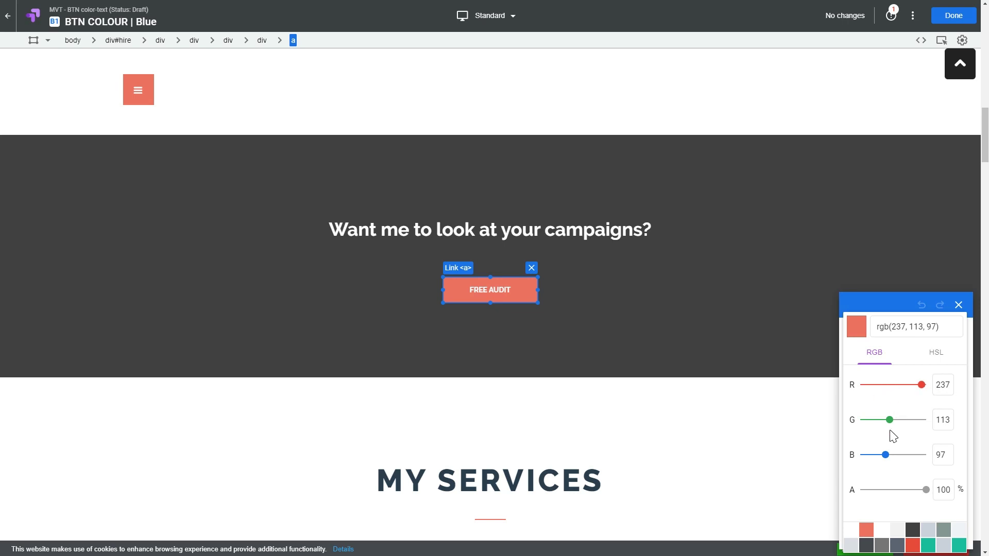
drag(886, 455, 934, 463)
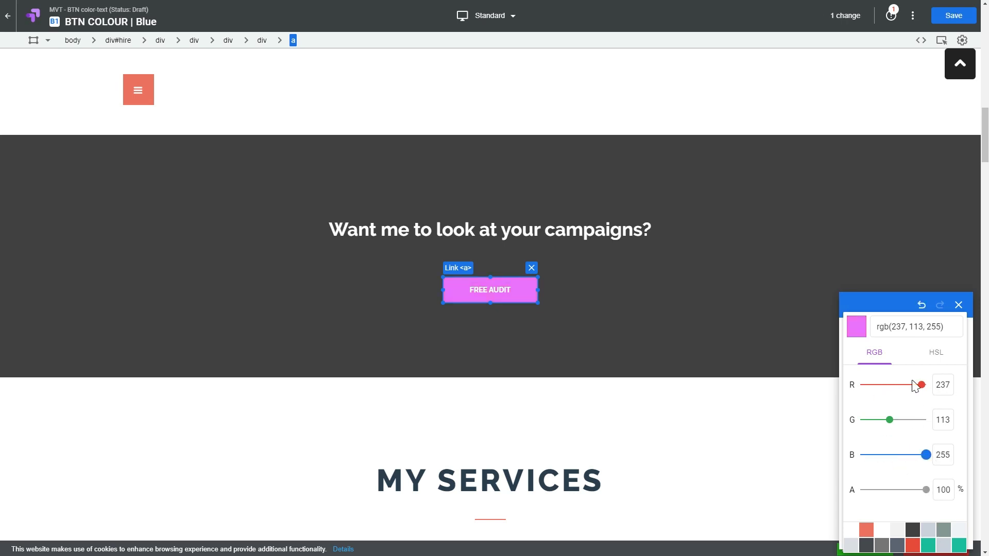
drag(922, 390, 868, 392)
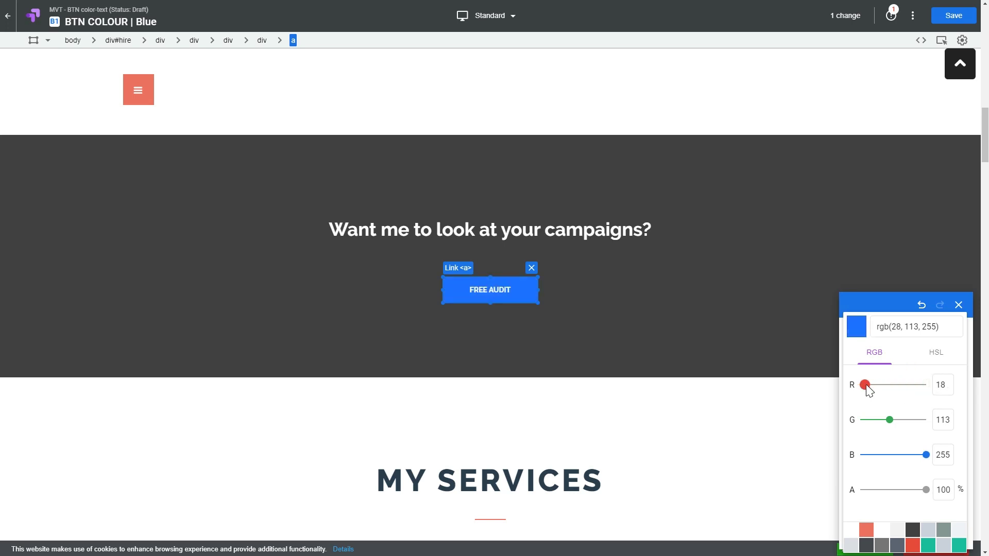
click(958, 34)
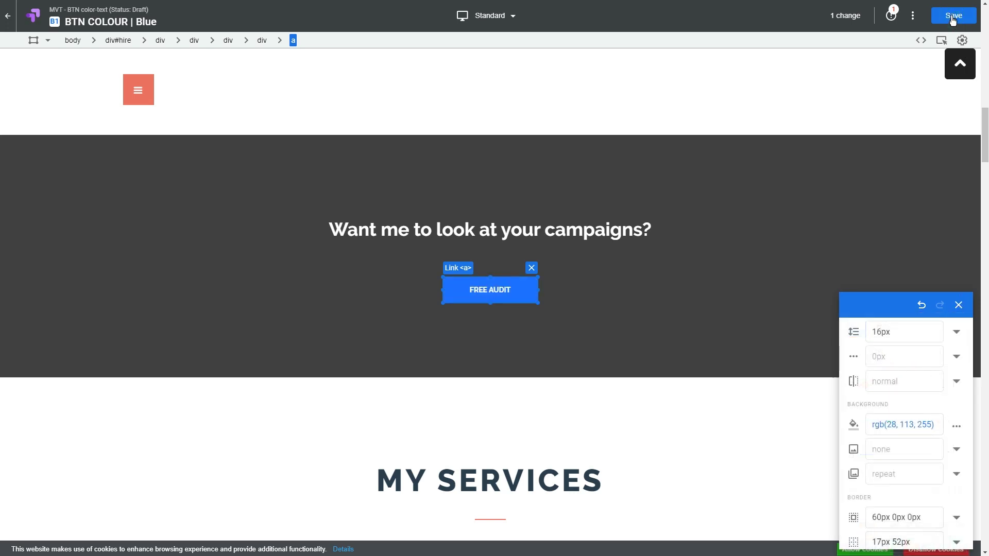
click(958, 307)
click(946, 17)
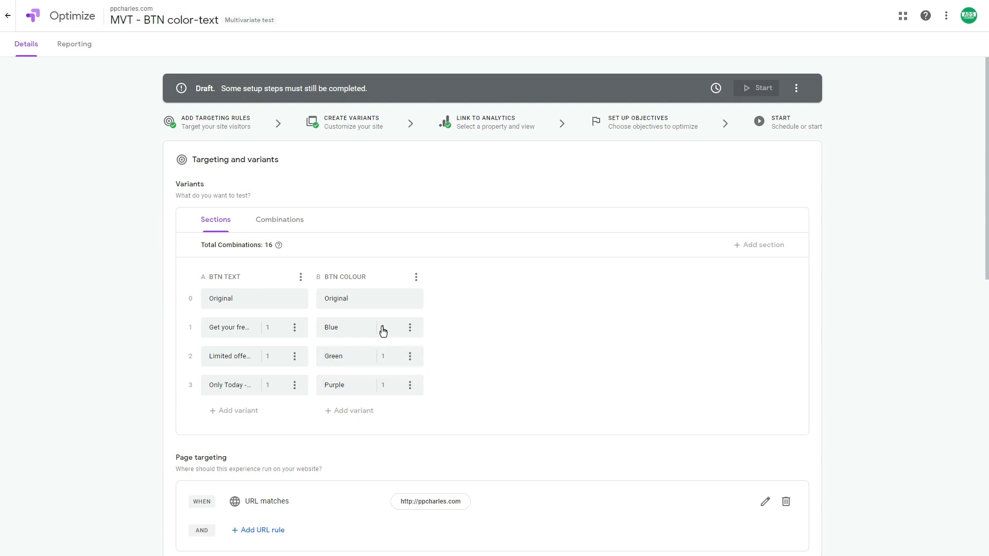
drag(248, 246, 270, 246)
double_click(268, 245)
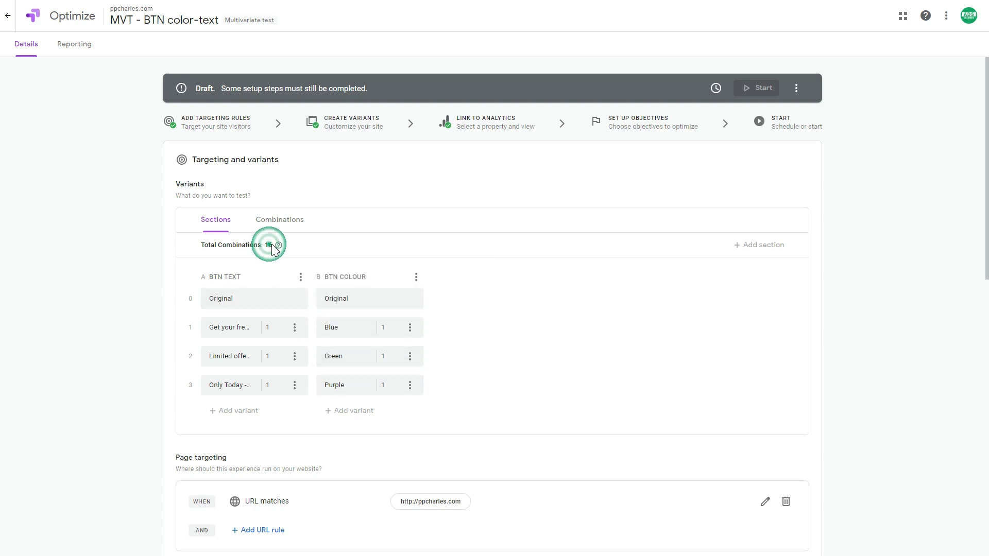
mouse_move(280, 247)
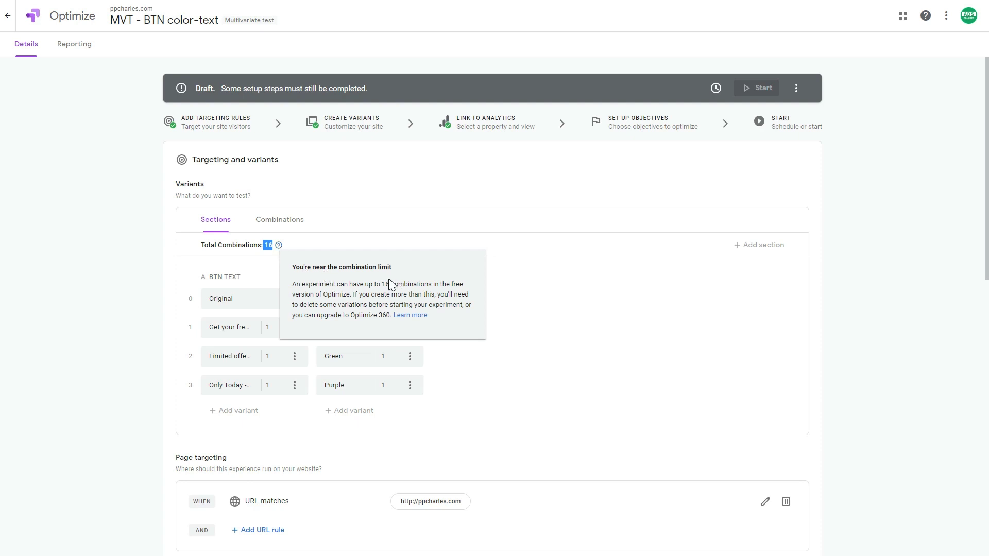
drag(383, 286, 431, 288)
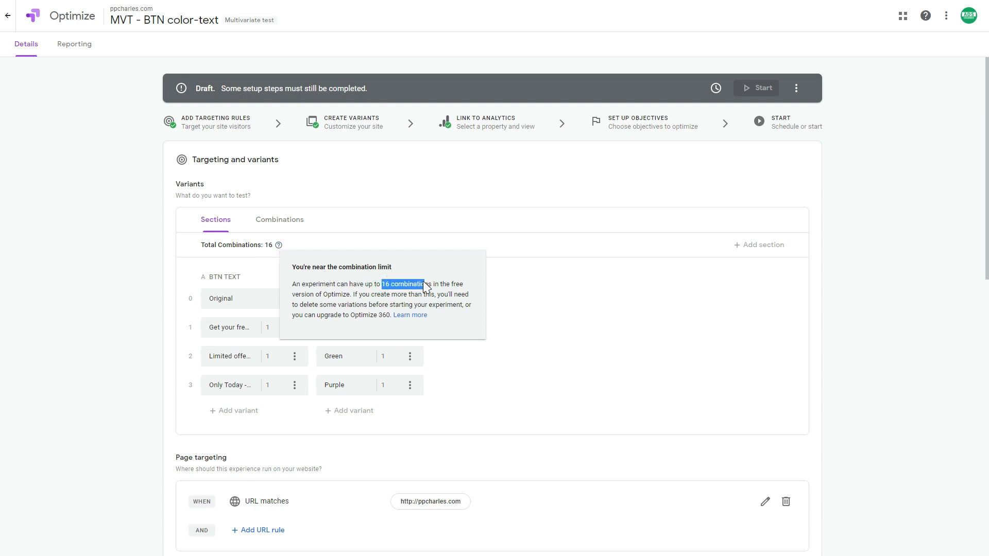
click(605, 323)
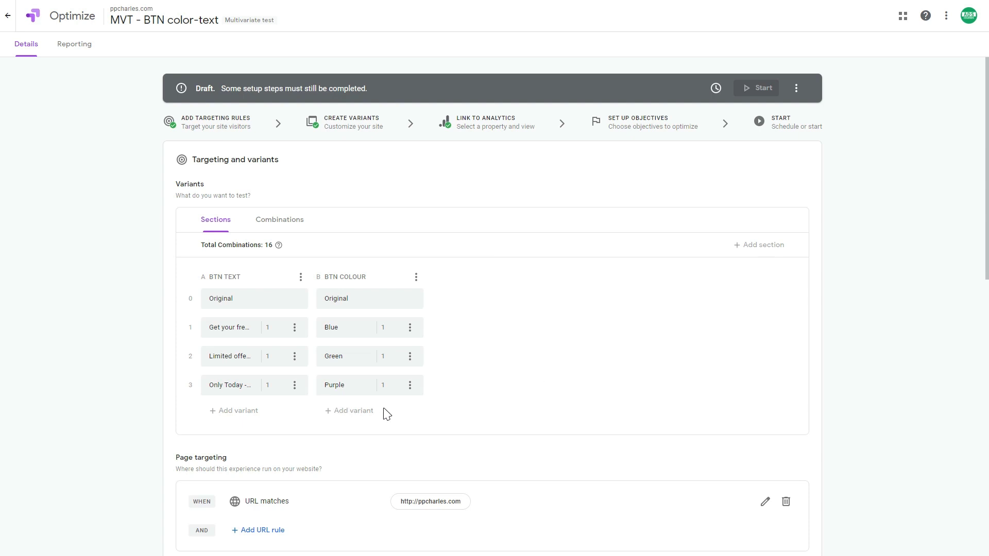
scroll(401, 418, down, 5)
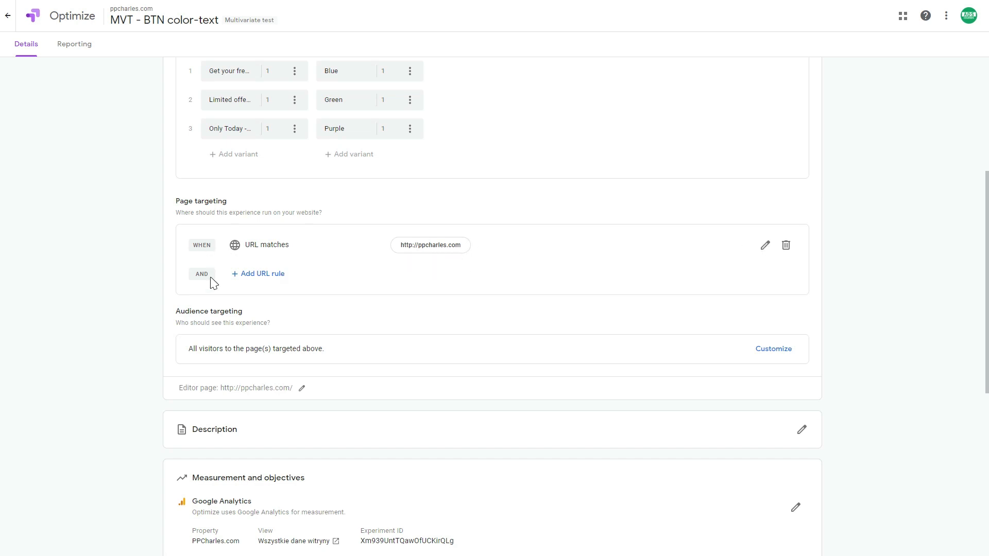
scroll(339, 283, down, 1)
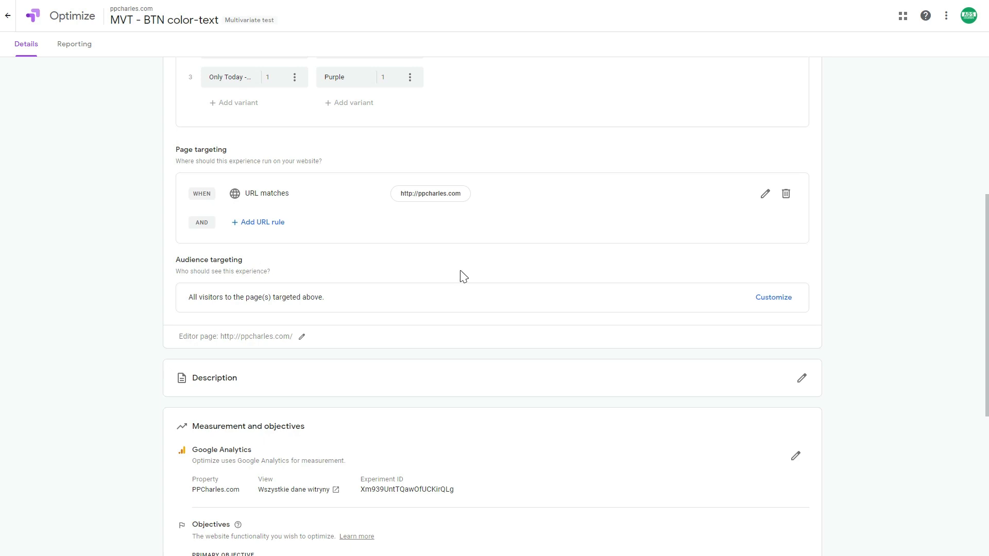
click(778, 298)
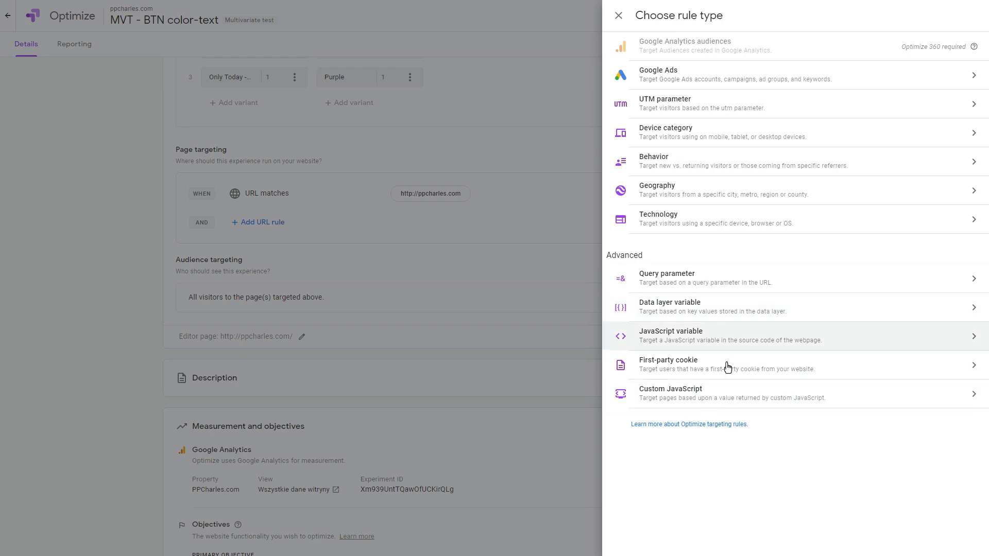
click(619, 15)
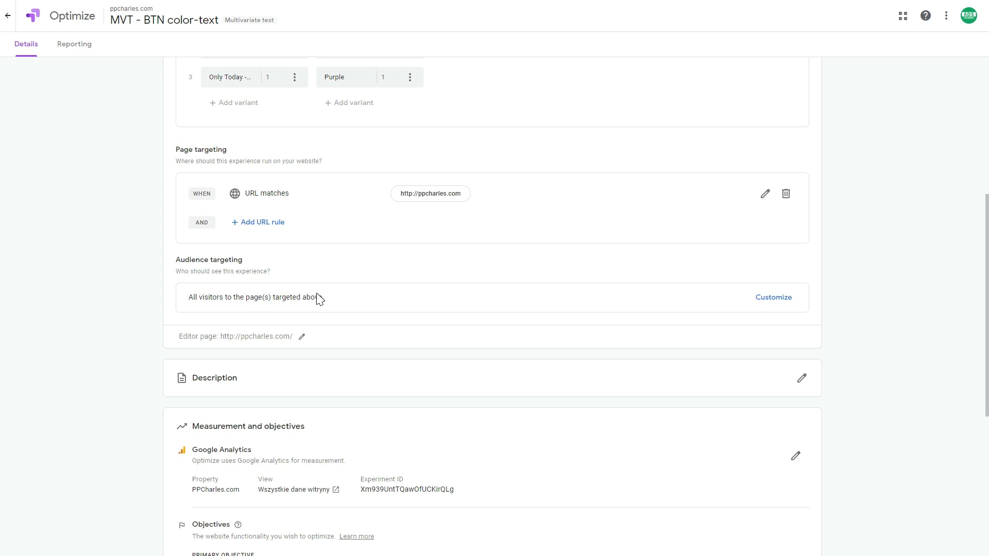
- Open the experience description editor and close it, leaving the description blank
scroll(317, 299, down, 1)
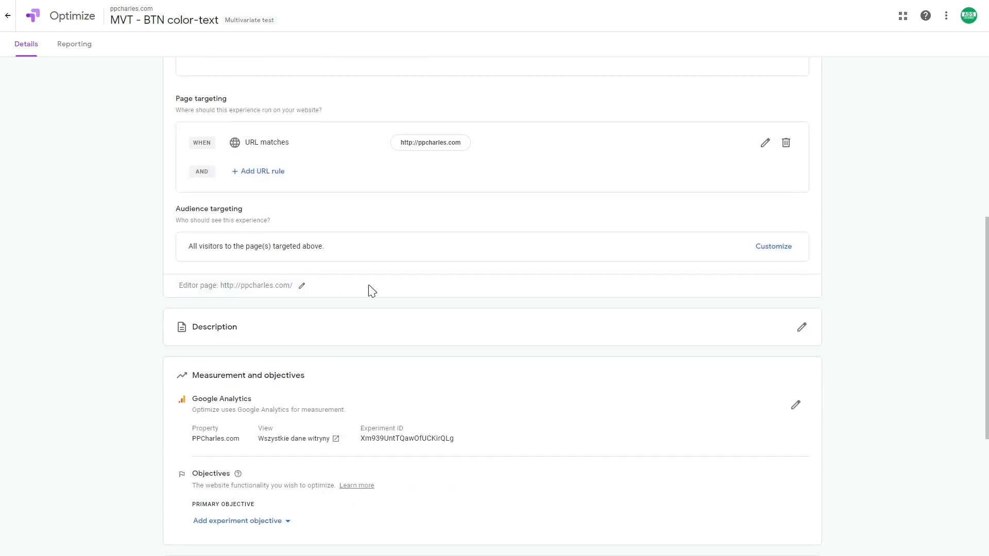
scroll(368, 294, down, 2)
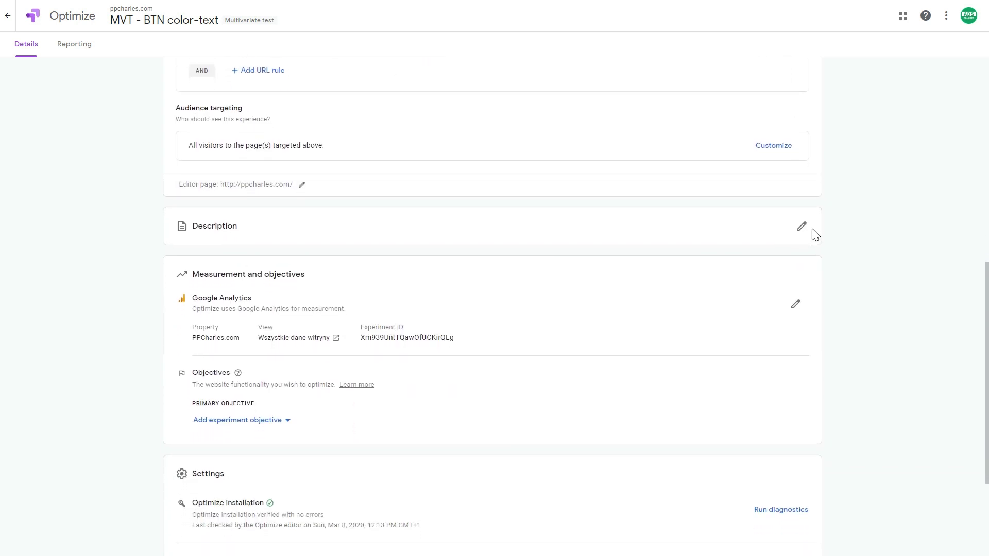
click(801, 227)
click(773, 71)
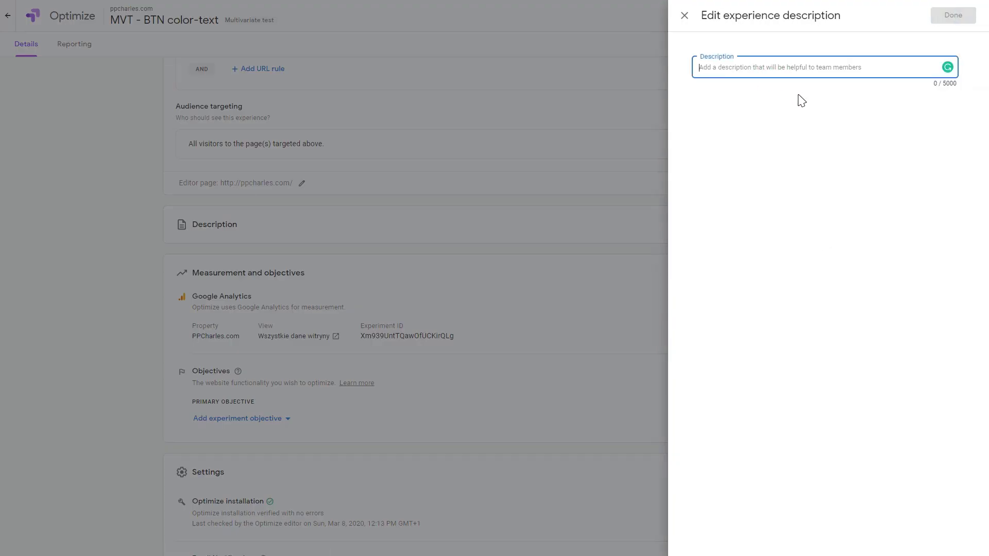
click(684, 15)
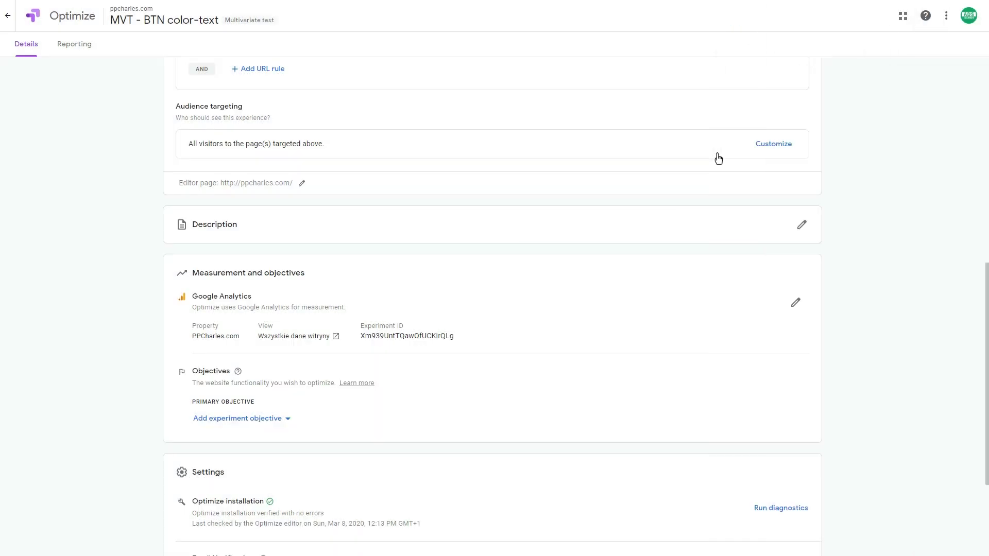
scroll(719, 158, down, 1)
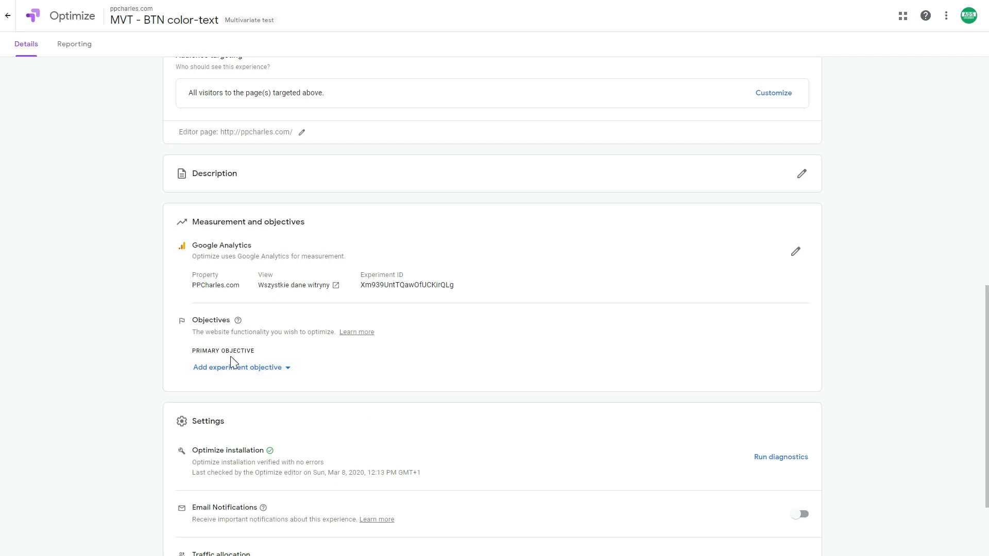
- Pick 'Wyślij formularz kontaktowy (Goal 1 Completions)' from the goal list as the primary objective
scroll(254, 334, down, 2)
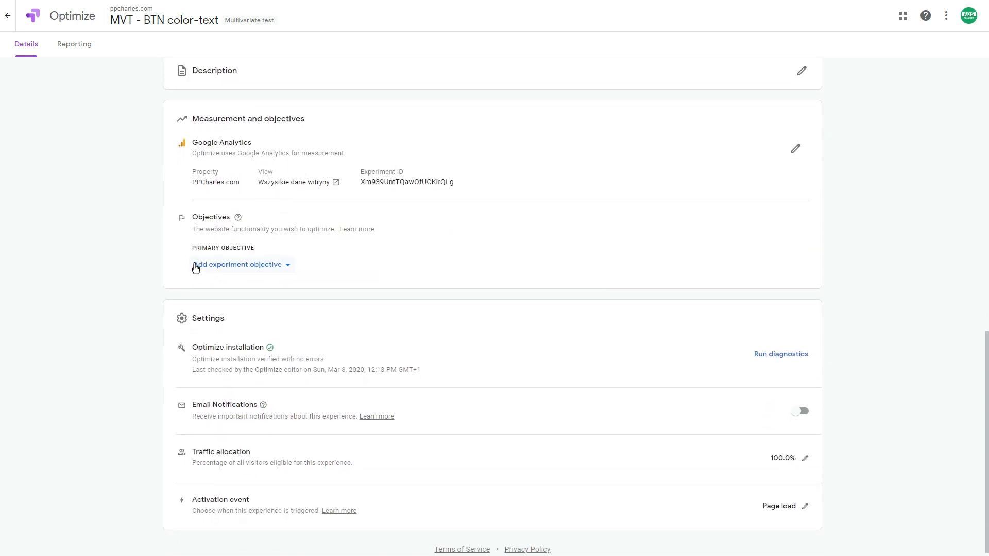
click(213, 267)
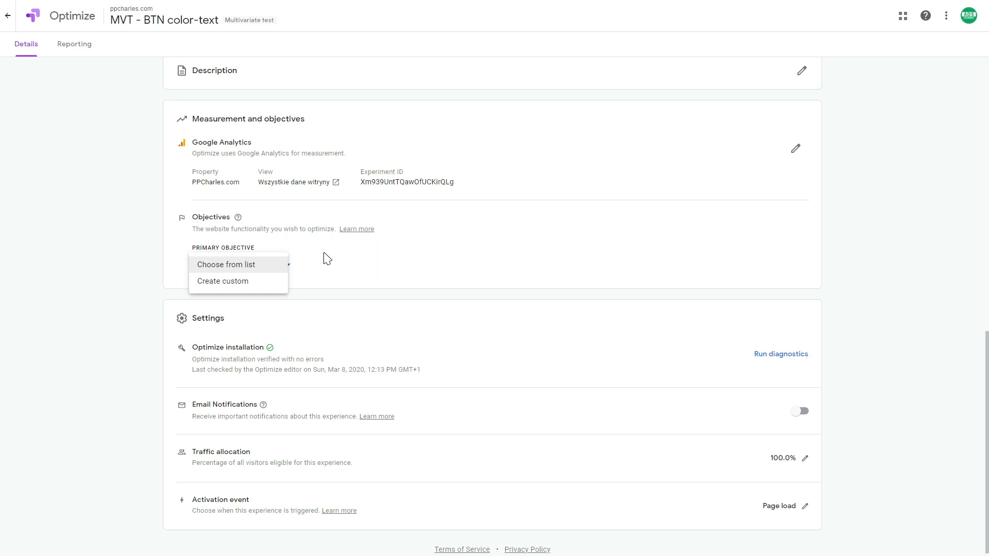
click(236, 265)
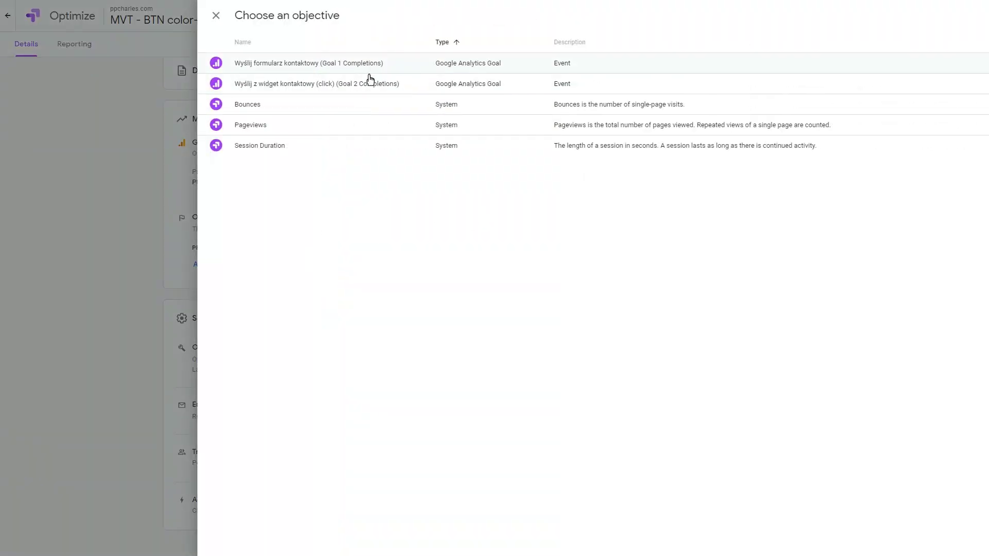
click(291, 65)
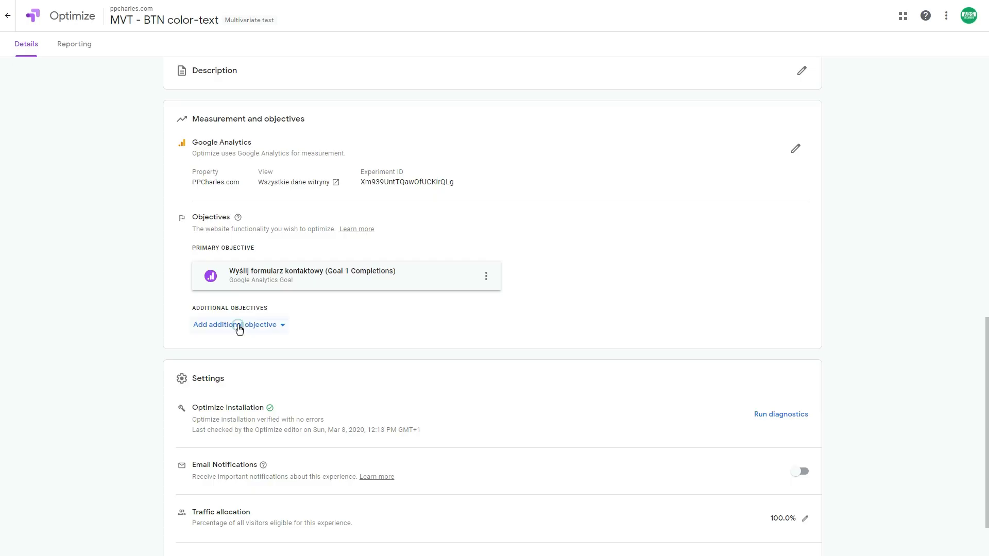
- Start a custom additional objective, then discard it without saving
click(239, 325)
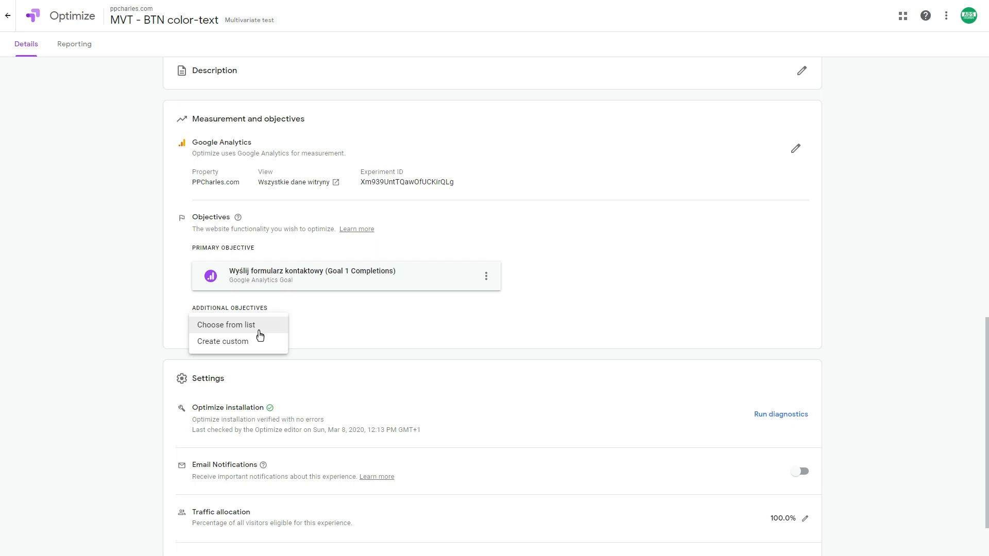
click(250, 343)
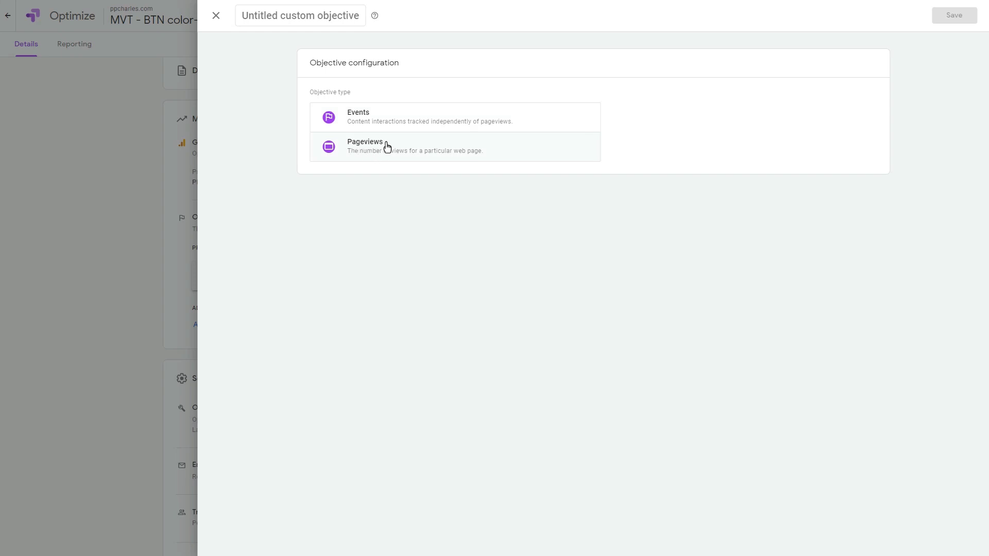
click(216, 16)
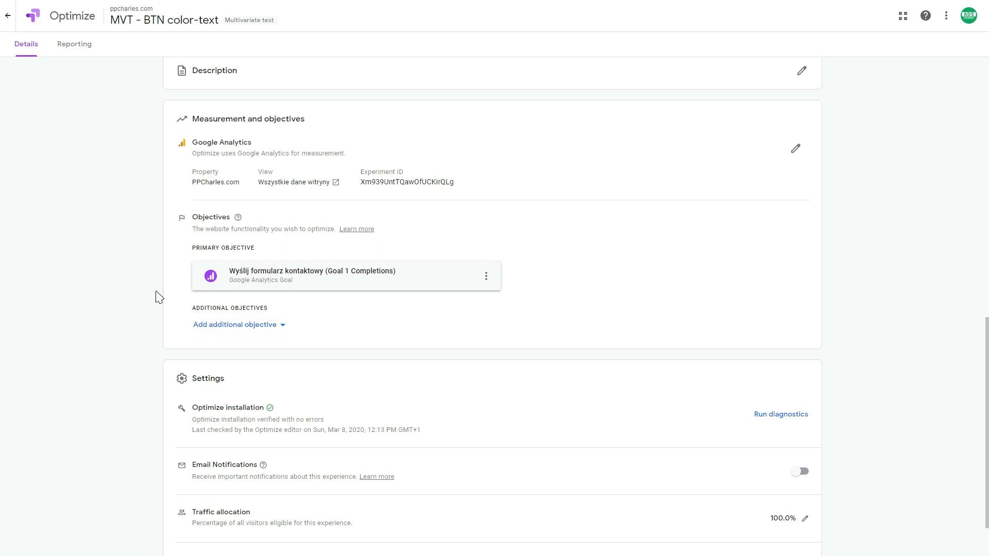
- Drag the traffic allocation slider from 100% down to 10.5% of visitors and confirm
scroll(158, 297, down, 3)
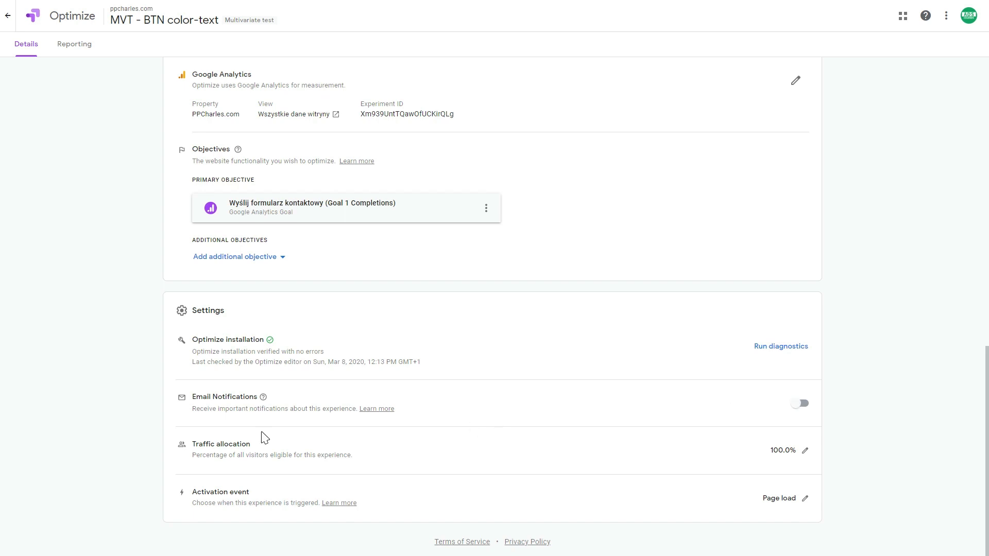
drag(194, 446, 250, 451)
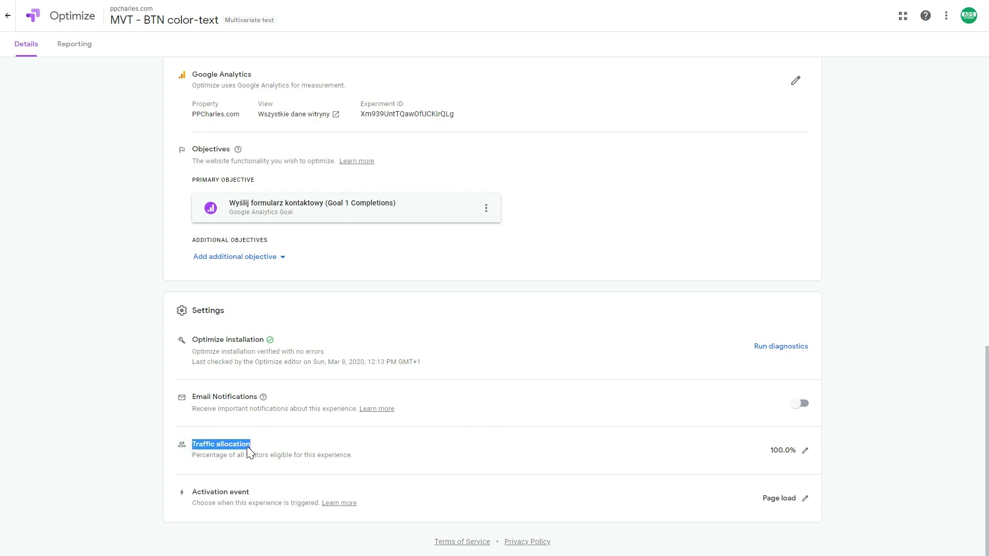
click(805, 454)
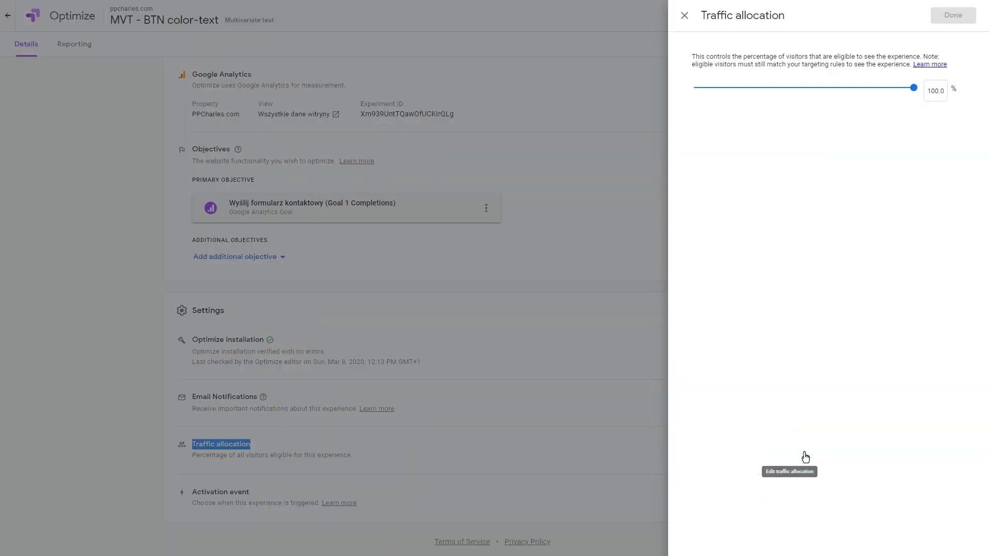
drag(915, 91, 812, 92)
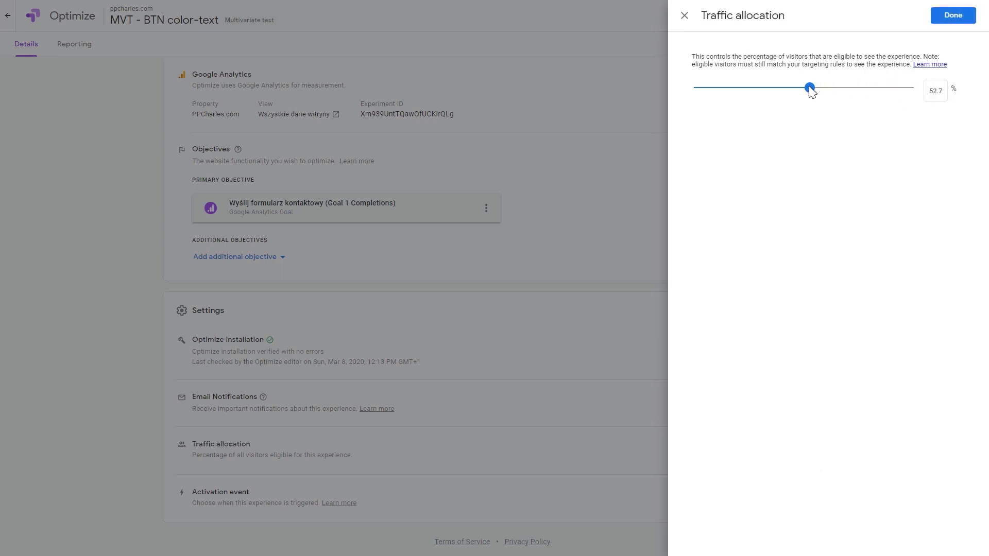
drag(812, 91, 721, 96)
click(939, 16)
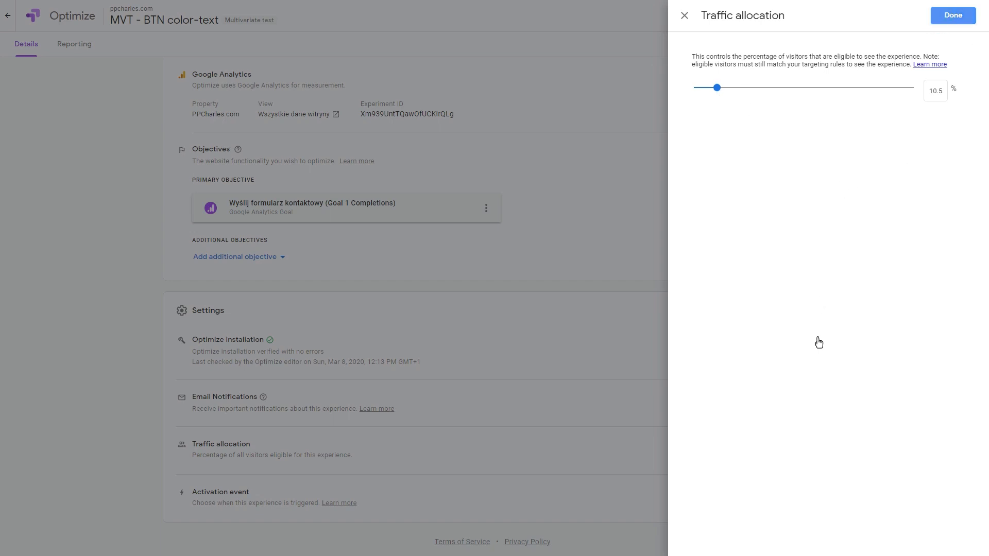
scroll(696, 369, up, 10)
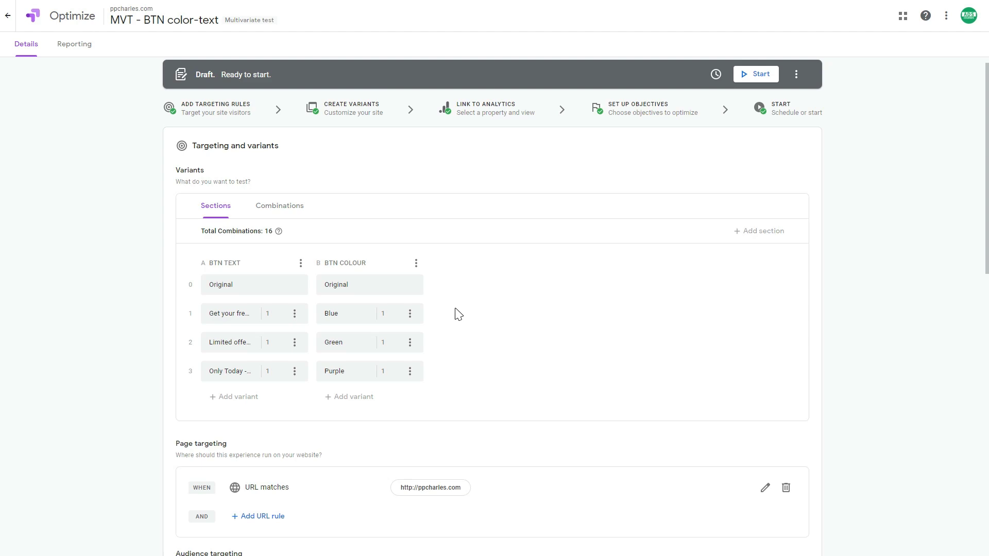
scroll(458, 316, down, 15)
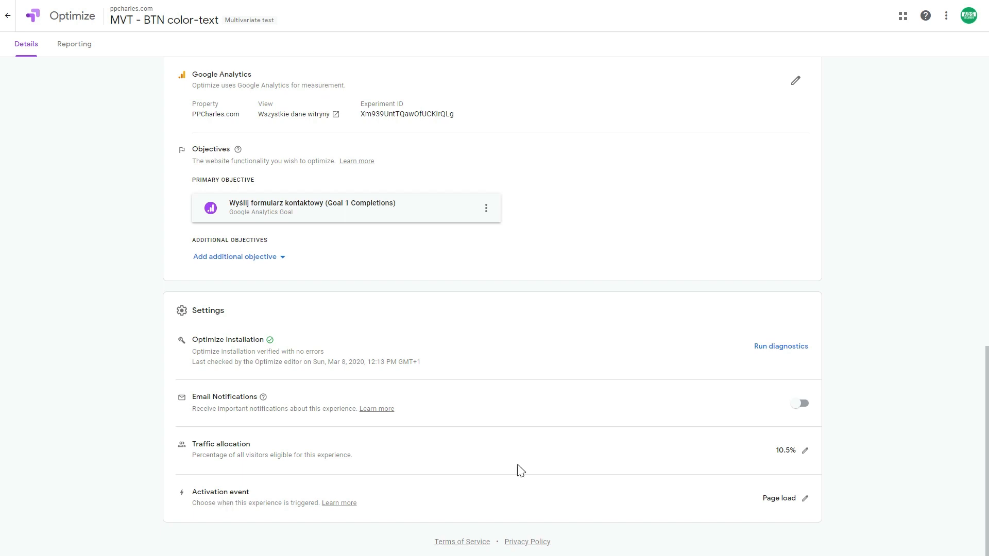
click(780, 499)
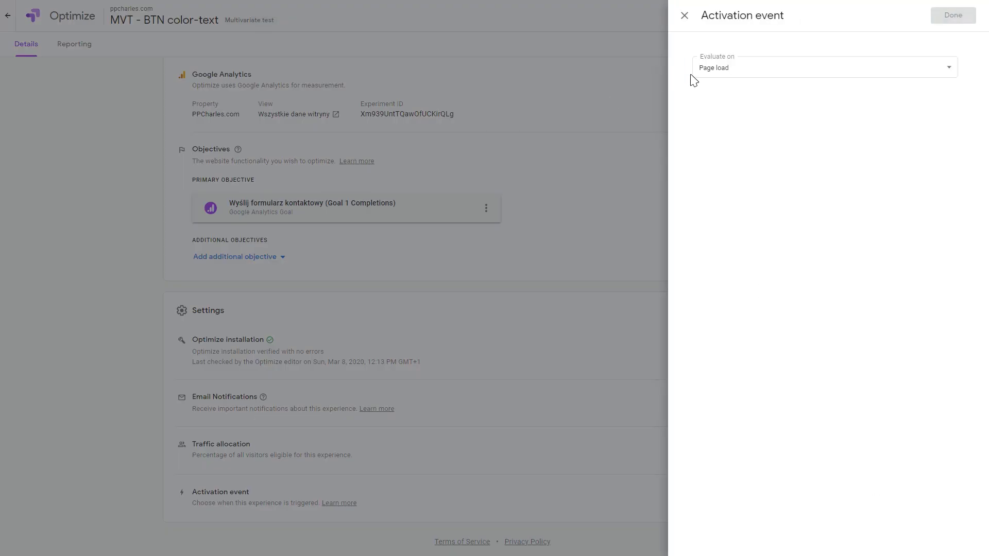
click(706, 69)
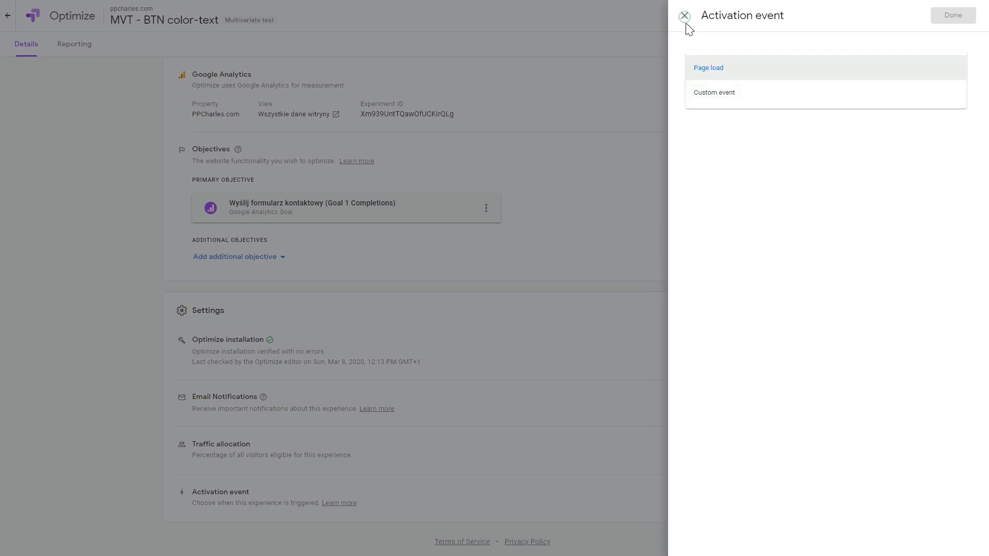
click(713, 68)
click(684, 16)
scroll(721, 329, up, 3)
scroll(726, 330, up, 10)
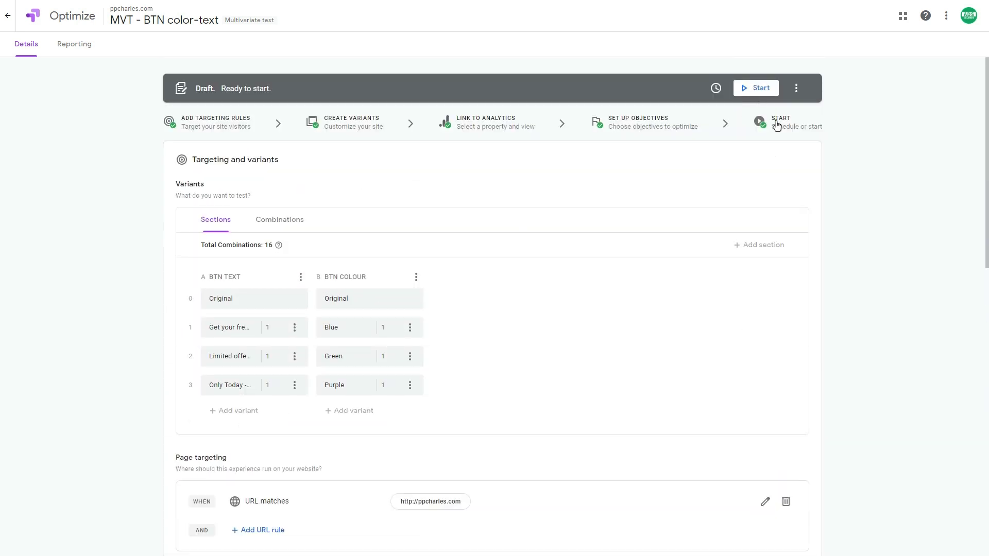
- Show the Combinations table and scroll through all 16 text and colour combinations
click(285, 219)
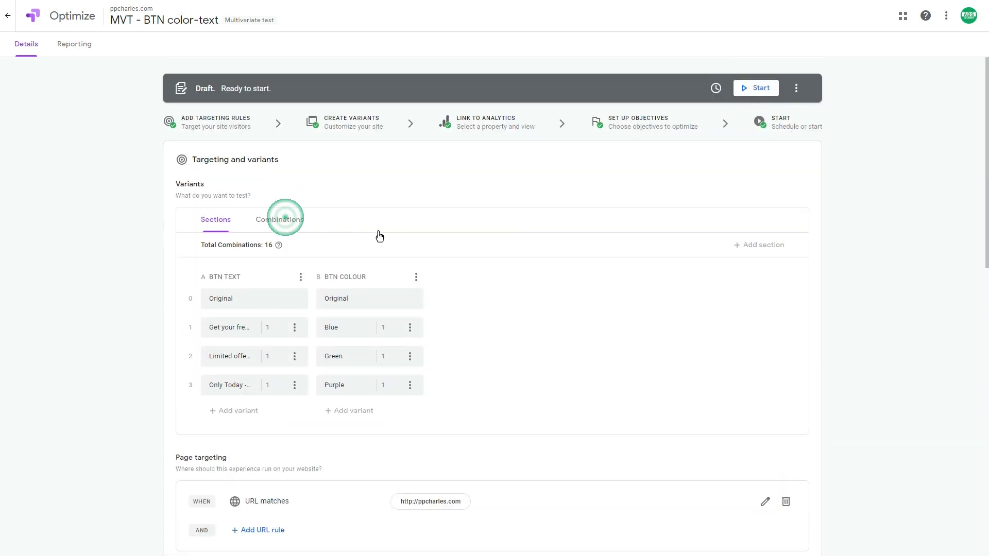
scroll(325, 313, down, 1)
scroll(325, 312, up, 1)
scroll(327, 314, down, 3)
scroll(327, 313, down, 1)
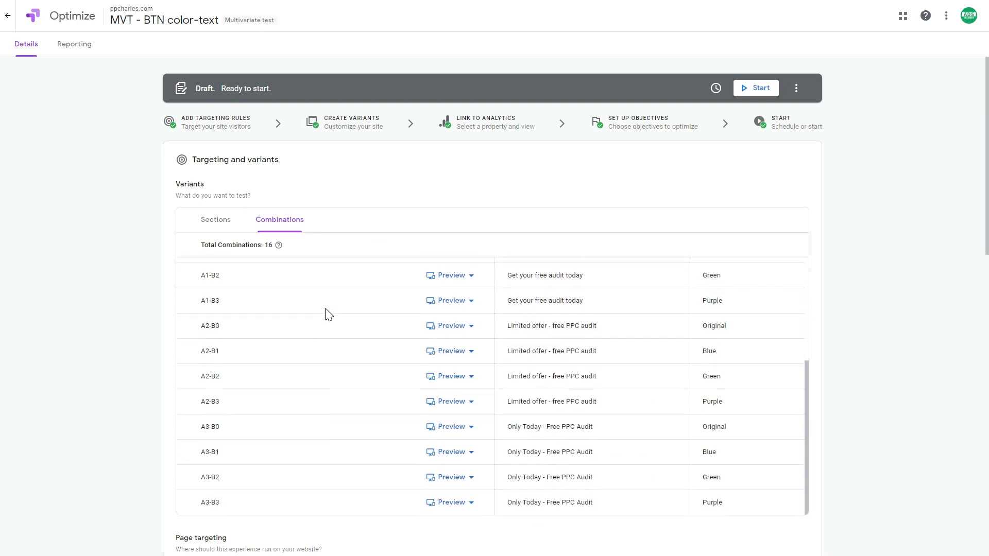
scroll(392, 315, up, 5)
- Check a combination's Preview options and the Schedule panel, closing both unchanged
click(466, 331)
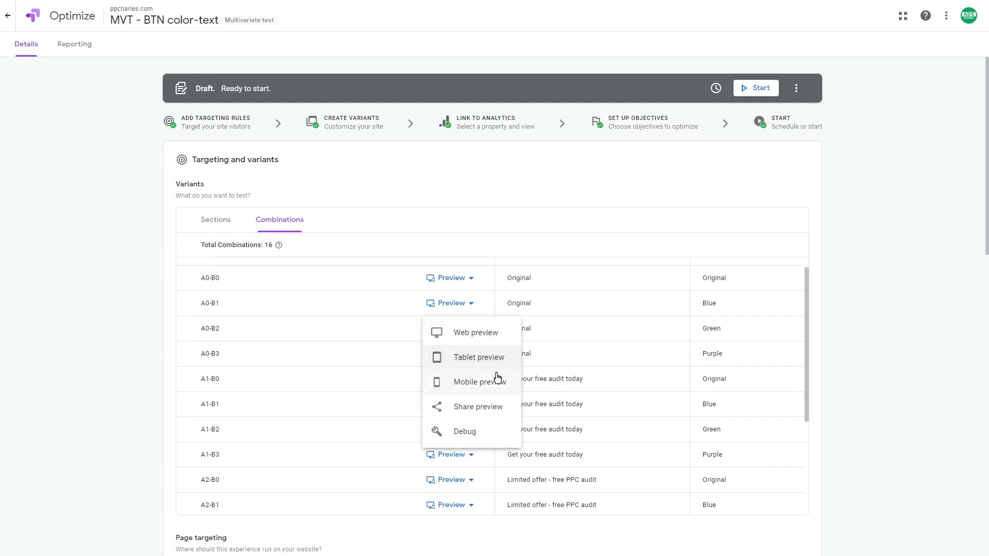
click(95, 321)
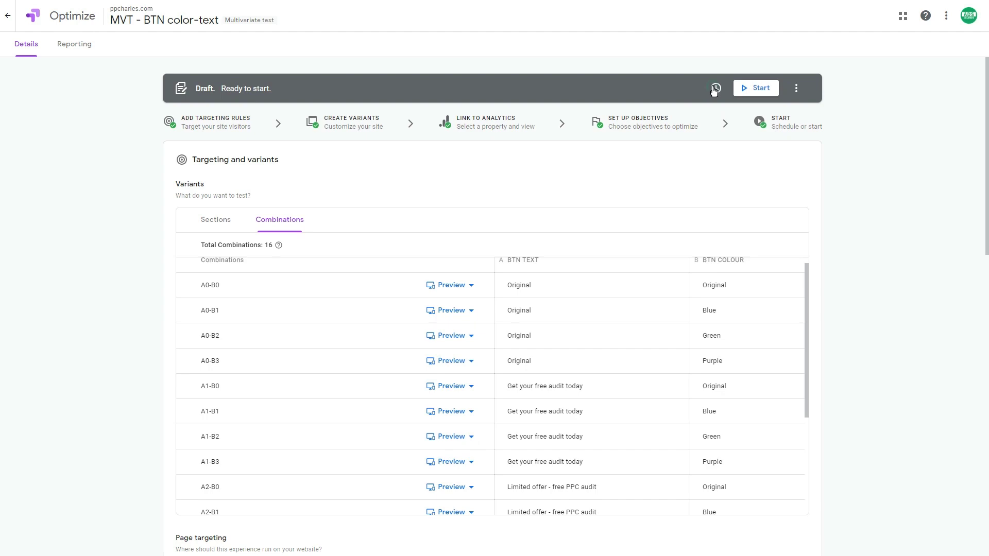
click(716, 88)
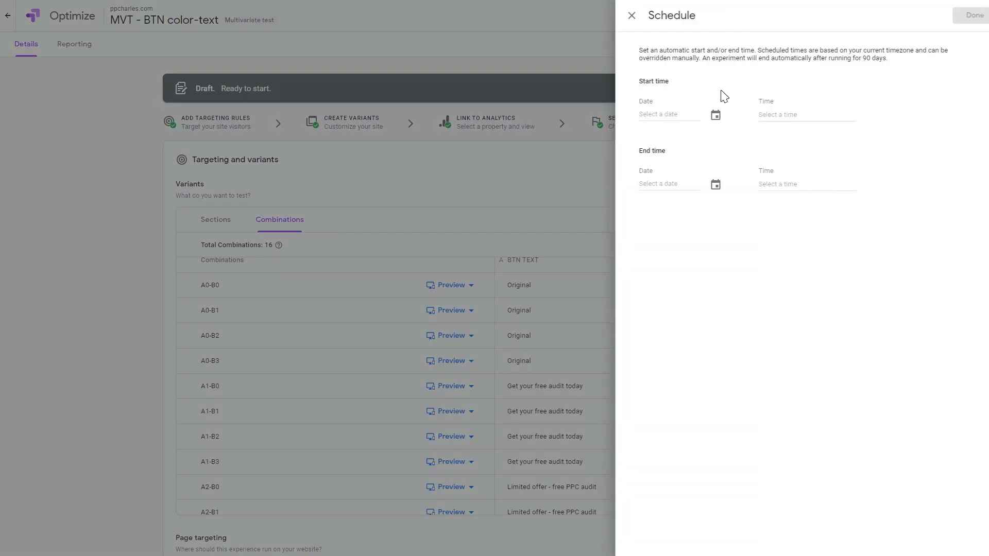
click(610, 15)
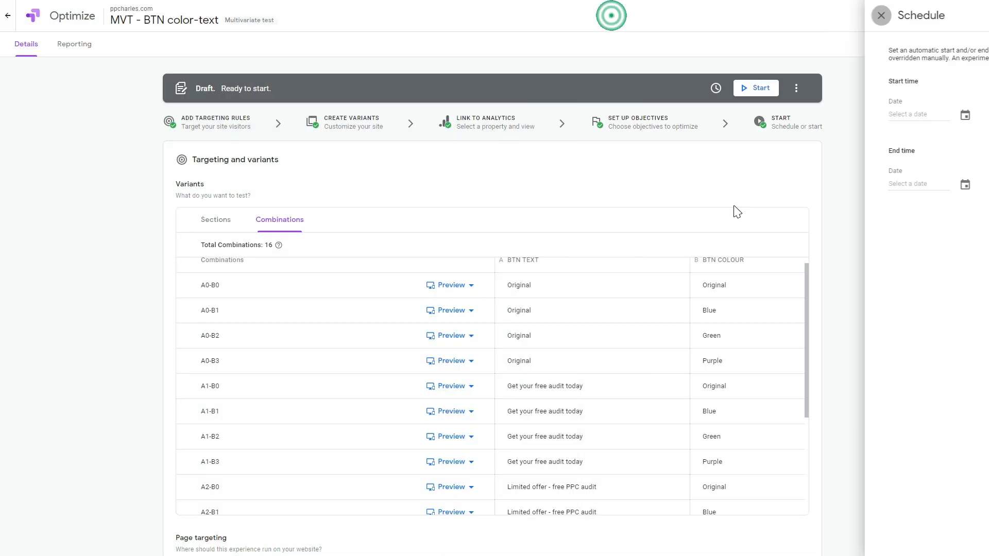